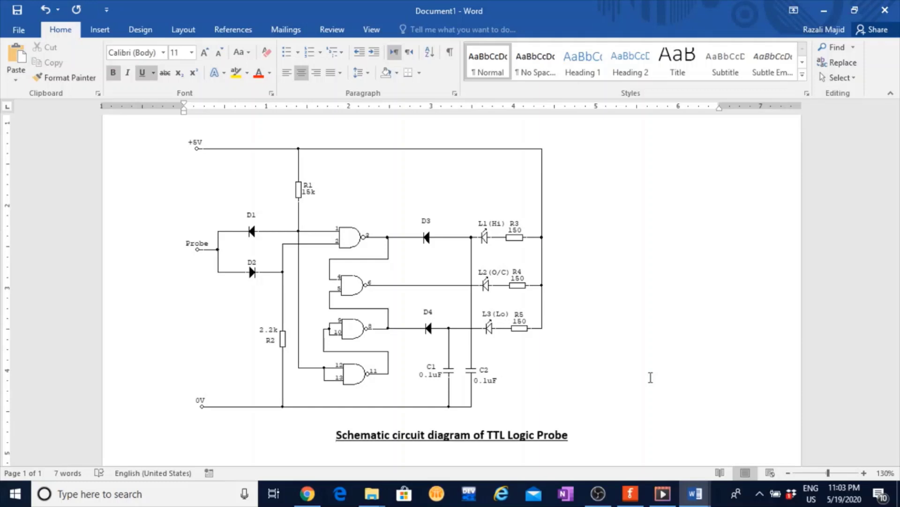
# Drag a basic single-sided stripboard (30 columns × 20 rows) from Core Parts onto the breadboard canvas
pyautogui.click(630, 494)
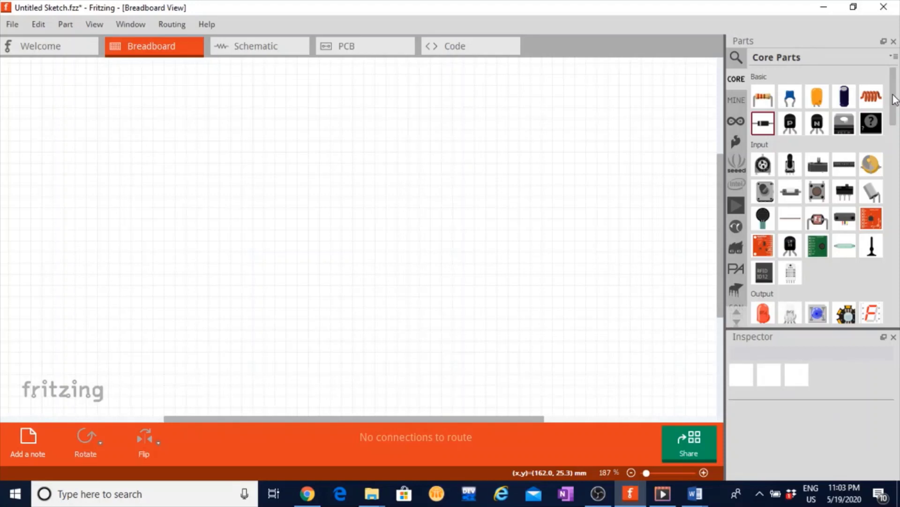
pyautogui.moveTo(896, 99); pyautogui.dragTo(895, 274)
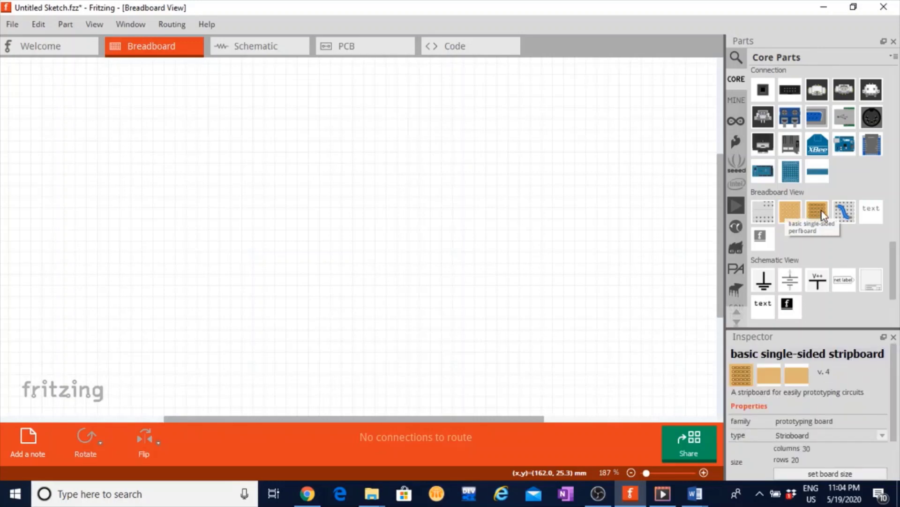
pyautogui.moveTo(822, 214); pyautogui.dragTo(263, 161)
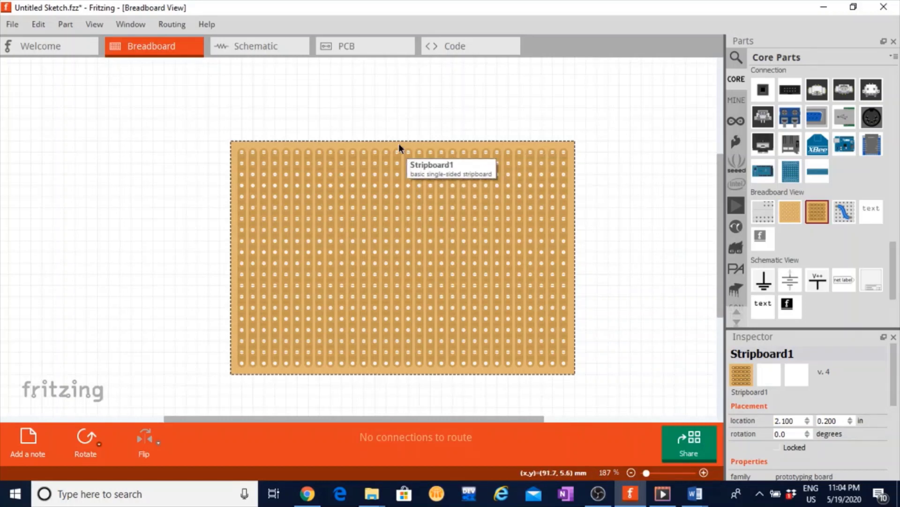
# Move Stripboard1 up and left to location 1.700, 0.100 in
pyautogui.moveTo(395, 144); pyautogui.dragTo(359, 131)
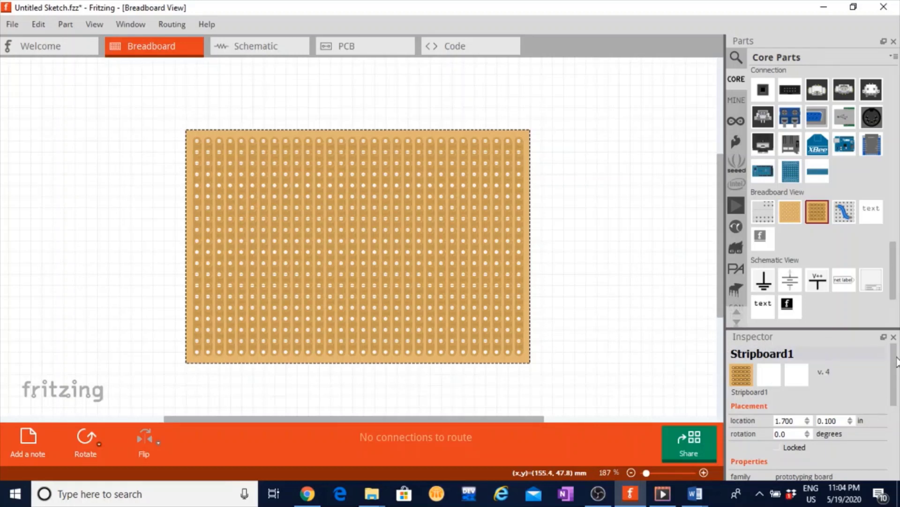
pyautogui.moveTo(897, 361); pyautogui.dragTo(897, 407)
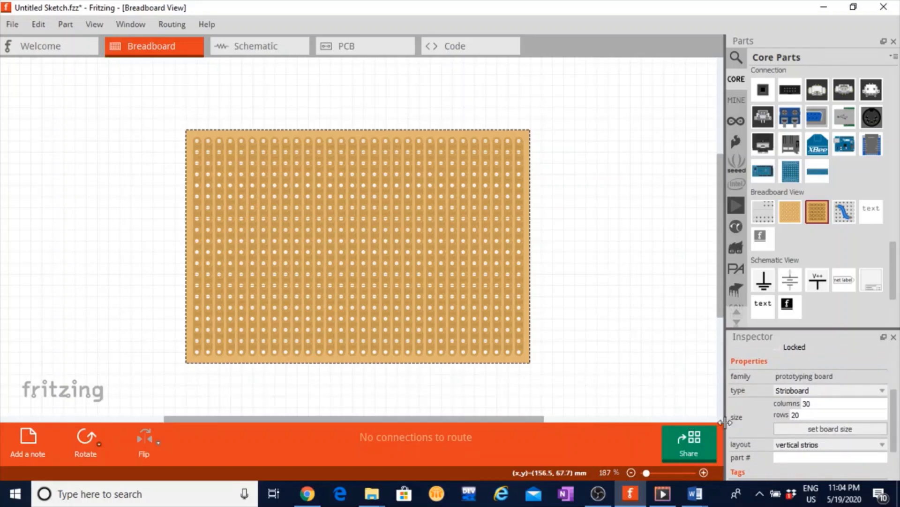
# Switch the board type to Perfboard and then back to Stripboard
pyautogui.click(884, 390)
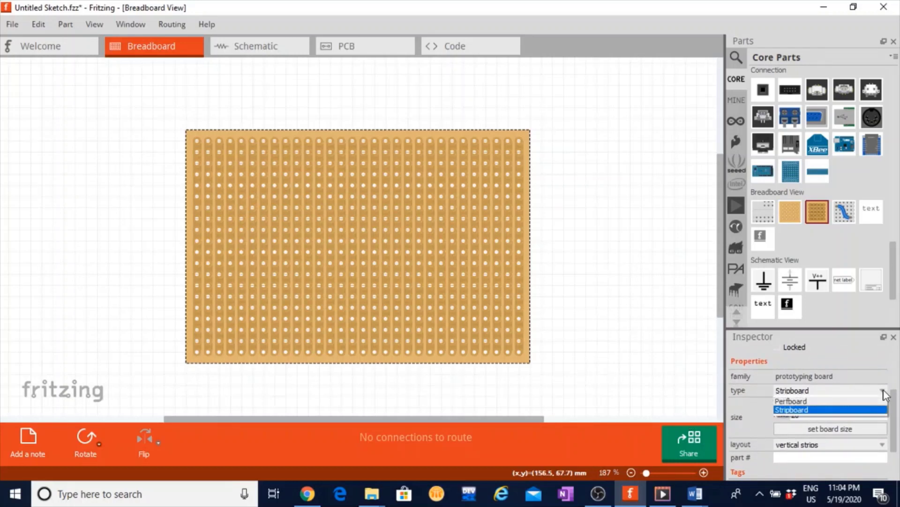
pyautogui.click(884, 392)
pyautogui.click(884, 392)
pyautogui.click(791, 402)
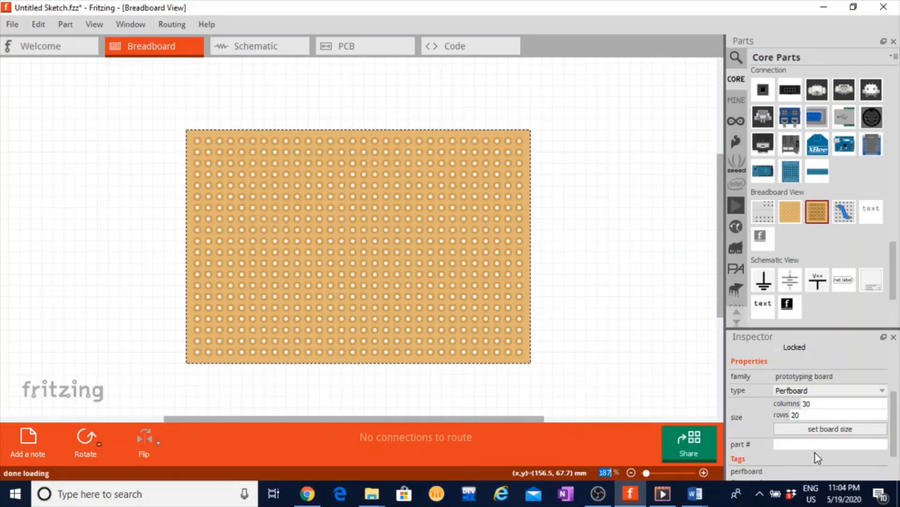
pyautogui.click(884, 392)
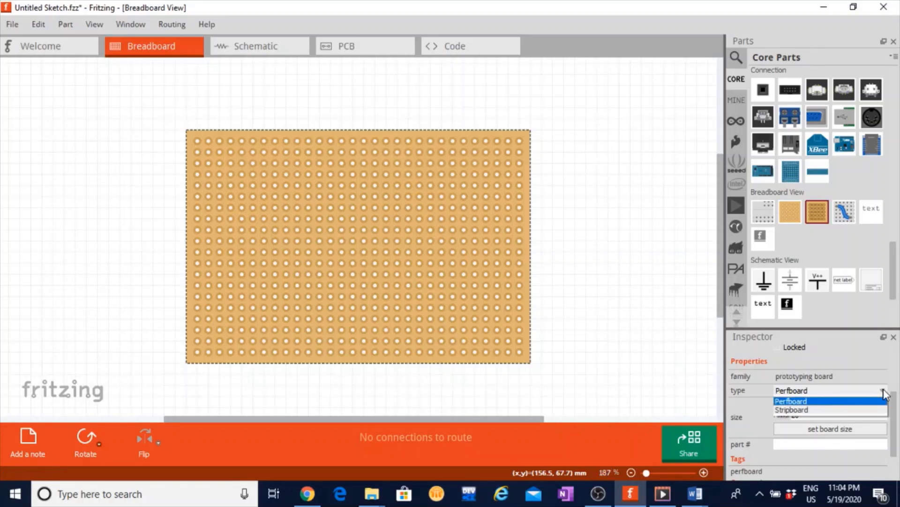
pyautogui.click(799, 417)
pyautogui.click(884, 392)
pyautogui.click(817, 410)
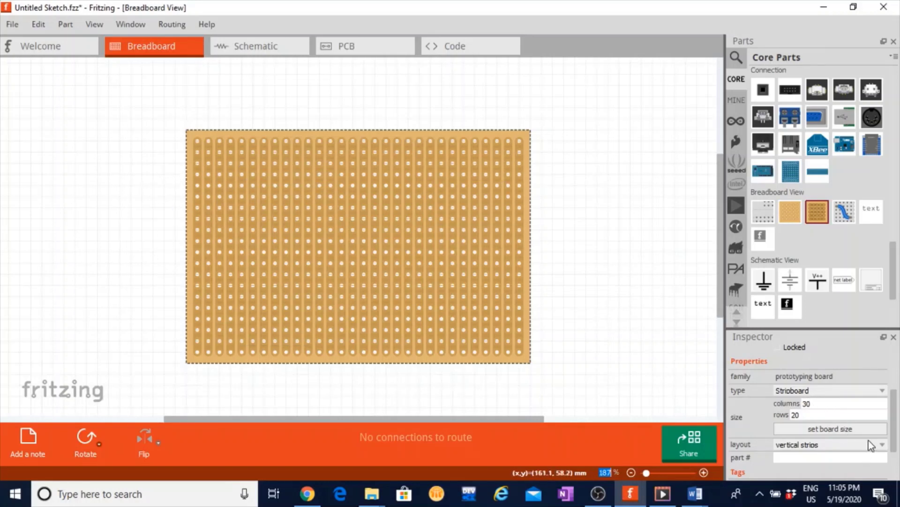
# Set the stripboard layout to horizontal strips
pyautogui.click(883, 447)
pyautogui.click(821, 472)
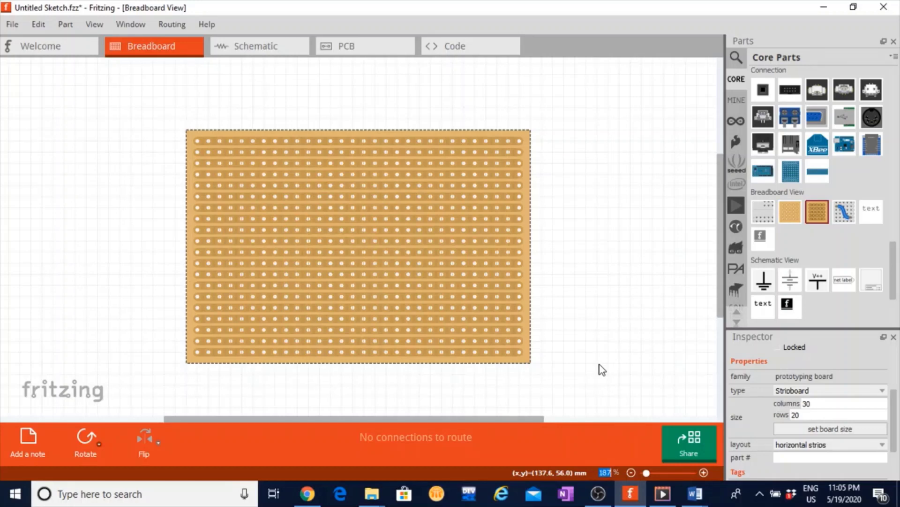
pyautogui.click(294, 145)
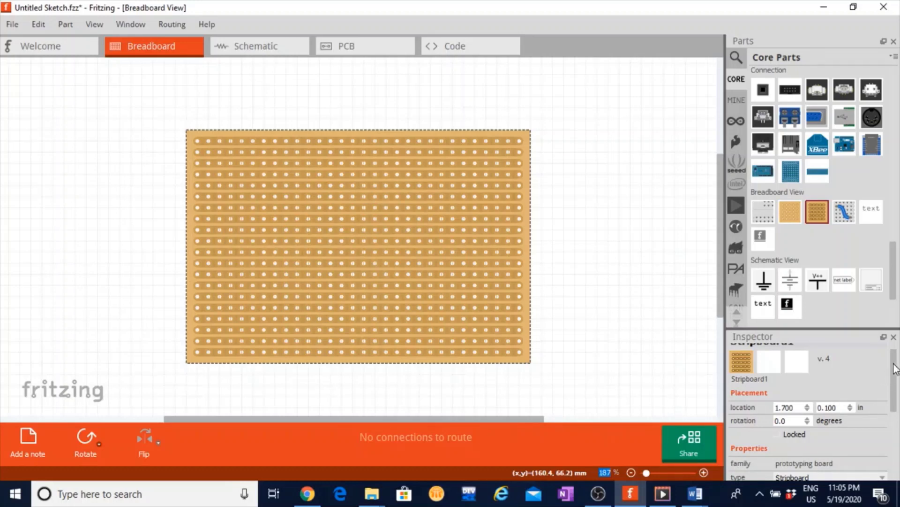
# Set the stripboard to 54 columns and 24 rows and apply the new board size
pyautogui.moveTo(896, 370); pyautogui.dragTo(896, 412)
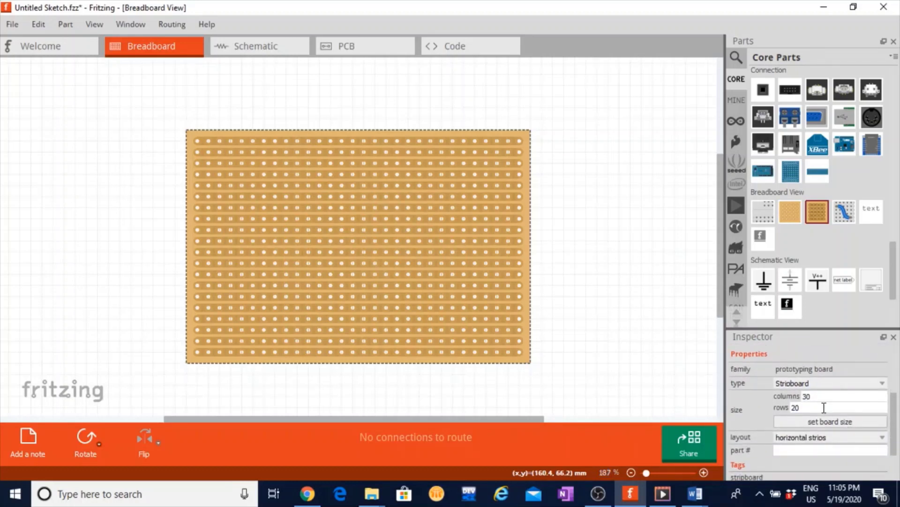
pyautogui.moveTo(822, 396); pyautogui.dragTo(790, 398)
pyautogui.write('54')
pyautogui.moveTo(808, 408); pyautogui.dragTo(773, 411)
pyautogui.write('24')
pyautogui.click(836, 422)
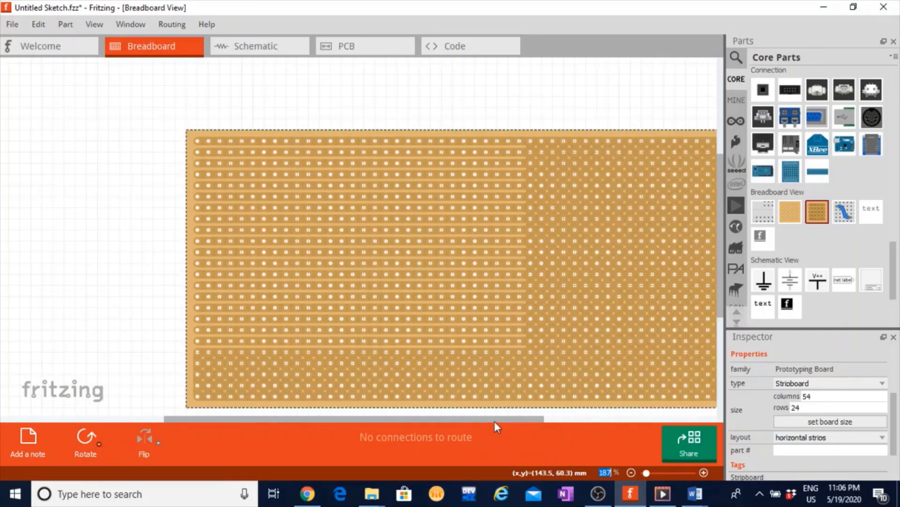
pyautogui.moveTo(495, 420); pyautogui.dragTo(578, 425)
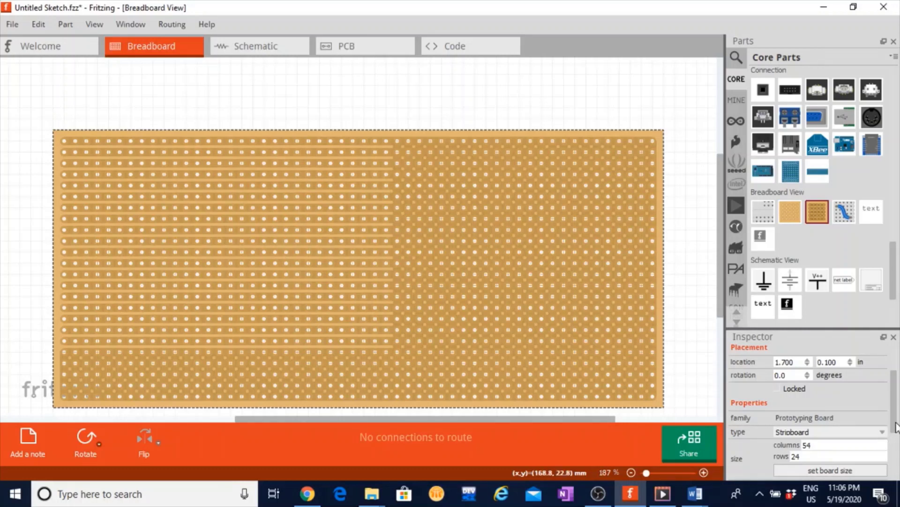
# Switch the strip layout to vertical, then back to horizontal to span the full width
pyautogui.scroll(-2, 896, 427)
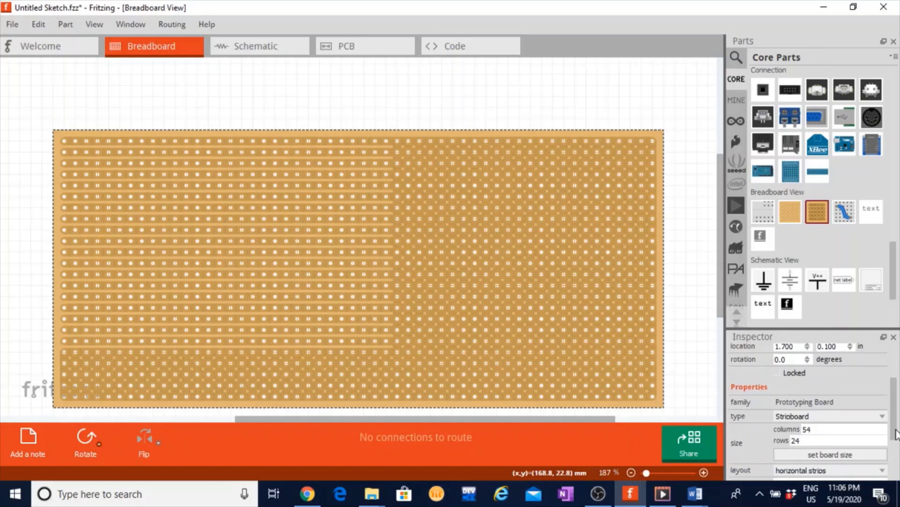
pyautogui.moveTo(897, 434); pyautogui.dragTo(898, 451)
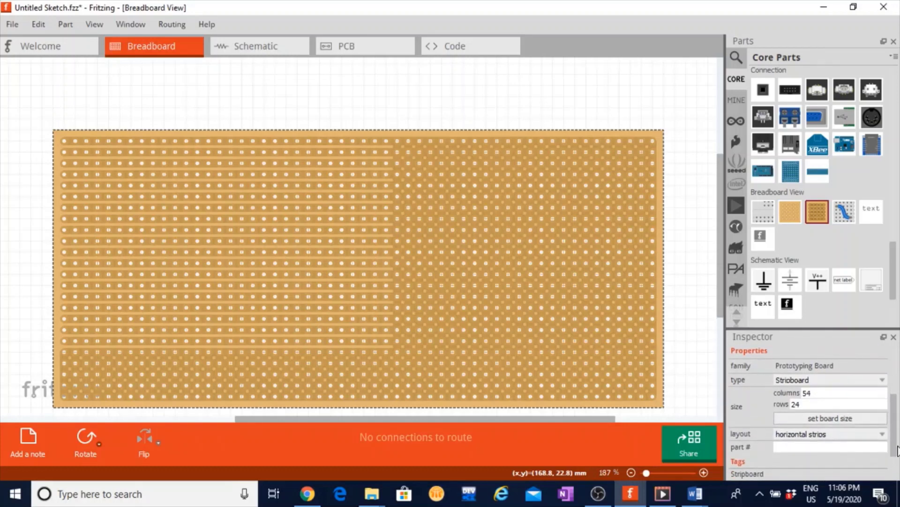
pyautogui.scroll(-1, 897, 450)
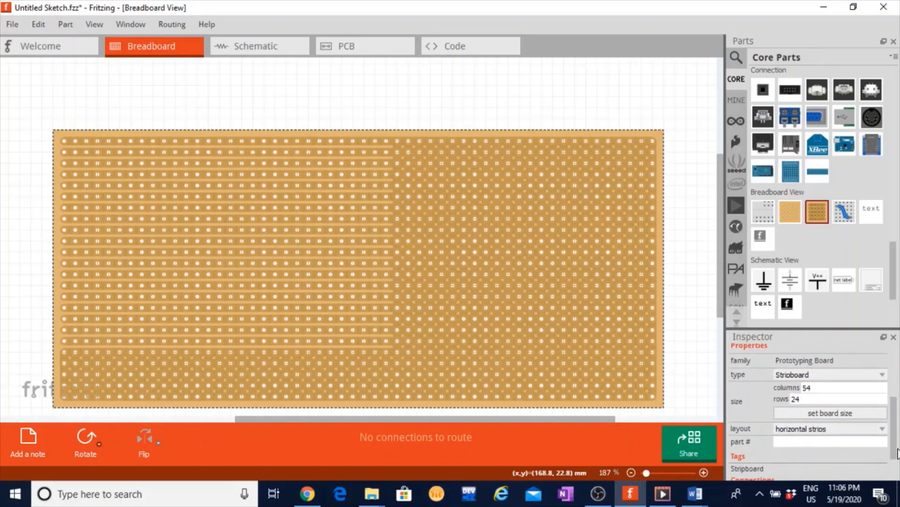
pyautogui.click(882, 429)
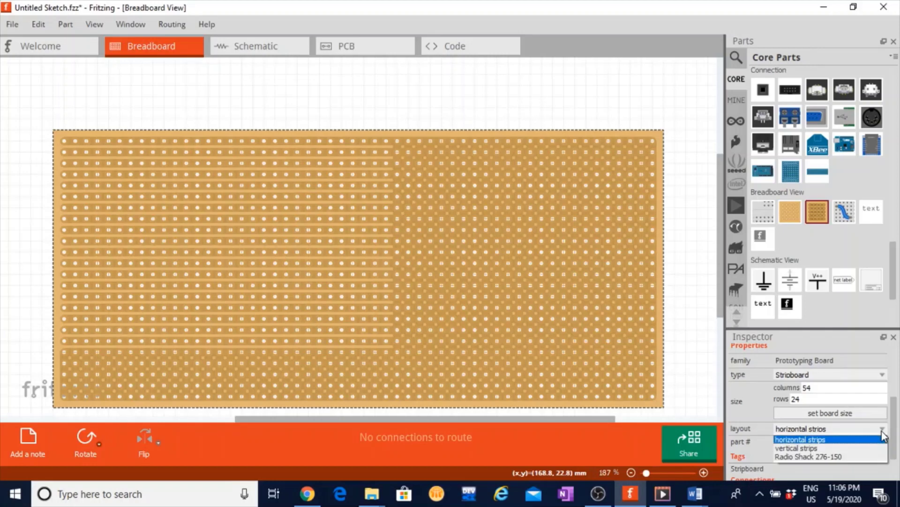
pyautogui.click(801, 448)
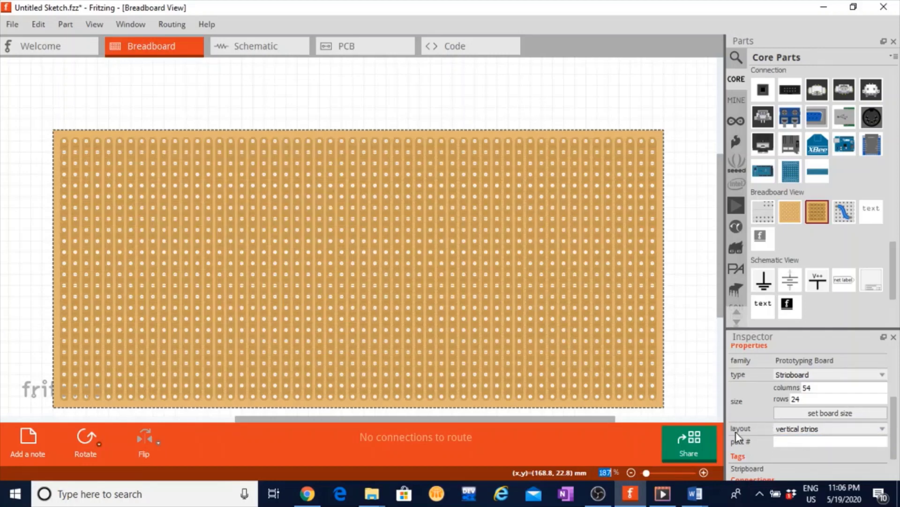
pyautogui.click(883, 429)
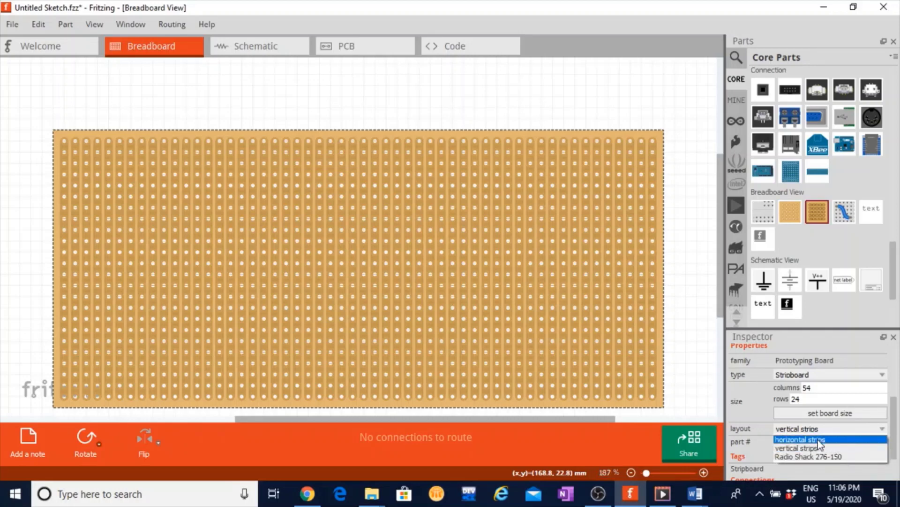
pyautogui.click(800, 440)
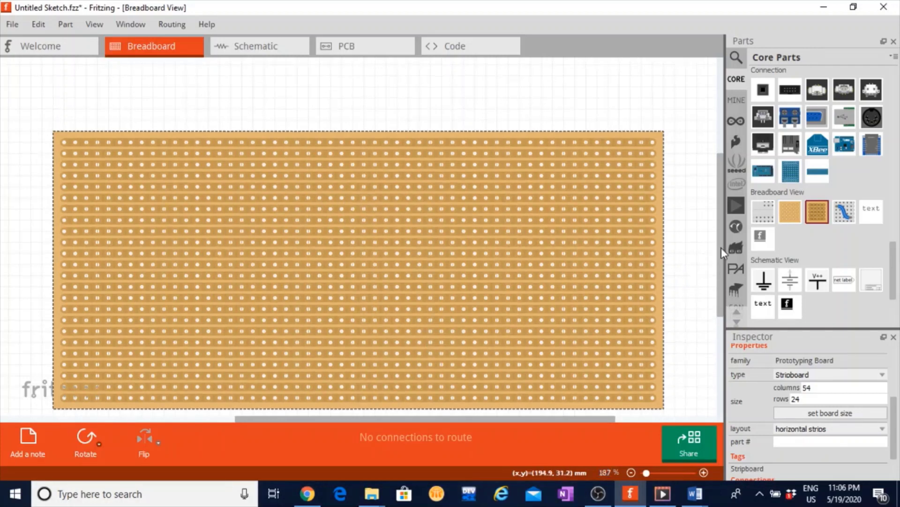
pyautogui.moveTo(721, 248); pyautogui.dragTo(722, 272)
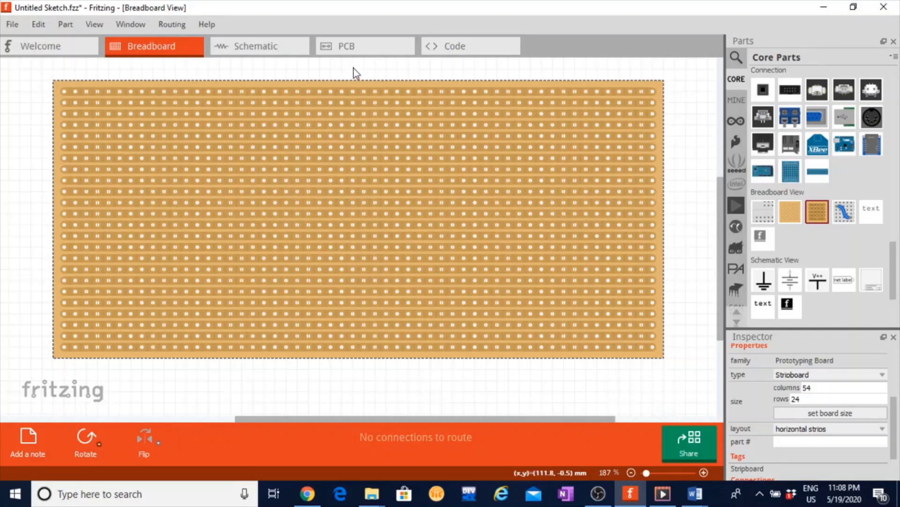
# Resize the stripboard to 27 columns
pyautogui.scroll(3, 809, 392)
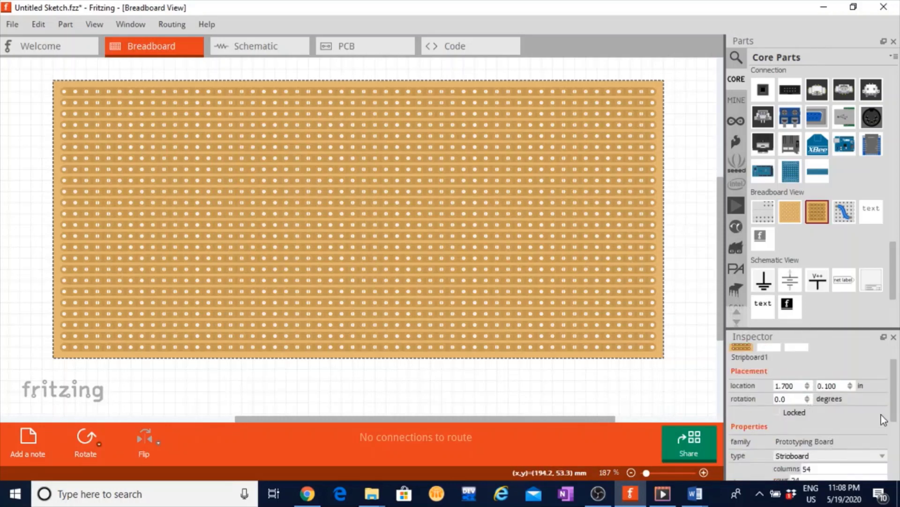
pyautogui.scroll(-1, 896, 402)
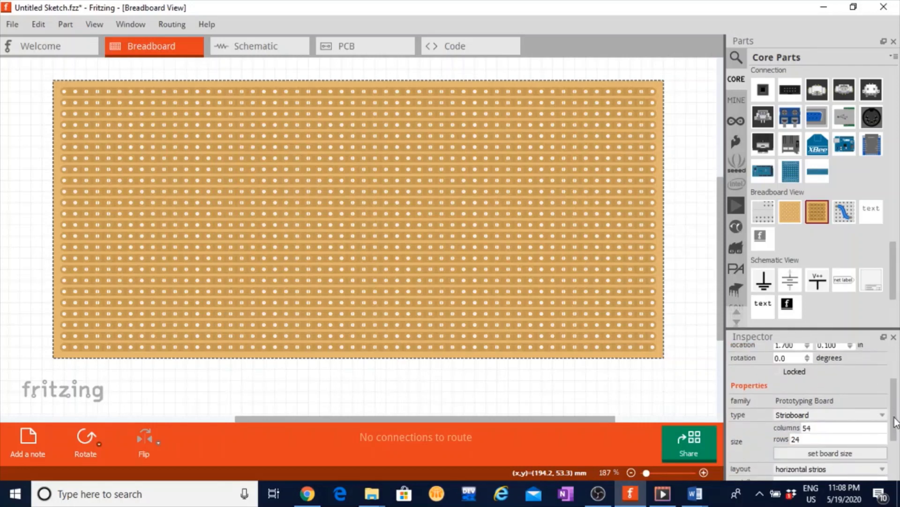
pyautogui.moveTo(814, 428); pyautogui.dragTo(796, 430)
pyautogui.write('27')
pyautogui.click(826, 454)
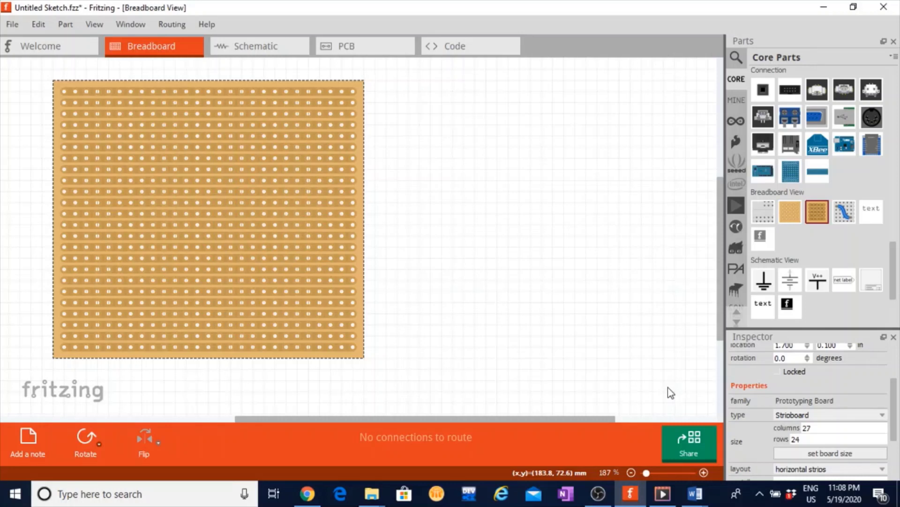
# Set the columns back to 54 and reapply the board size
pyautogui.moveTo(840, 426); pyautogui.dragTo(793, 429)
pyautogui.write('54')
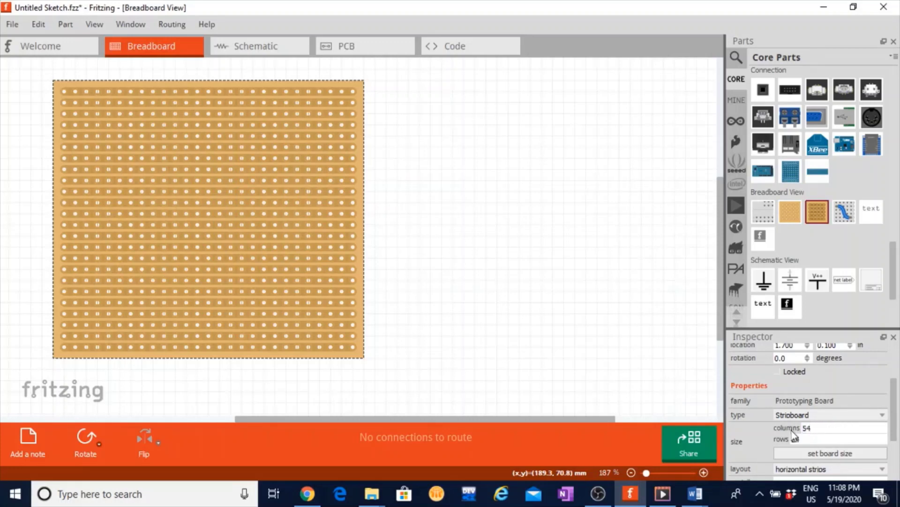
pyautogui.click(837, 453)
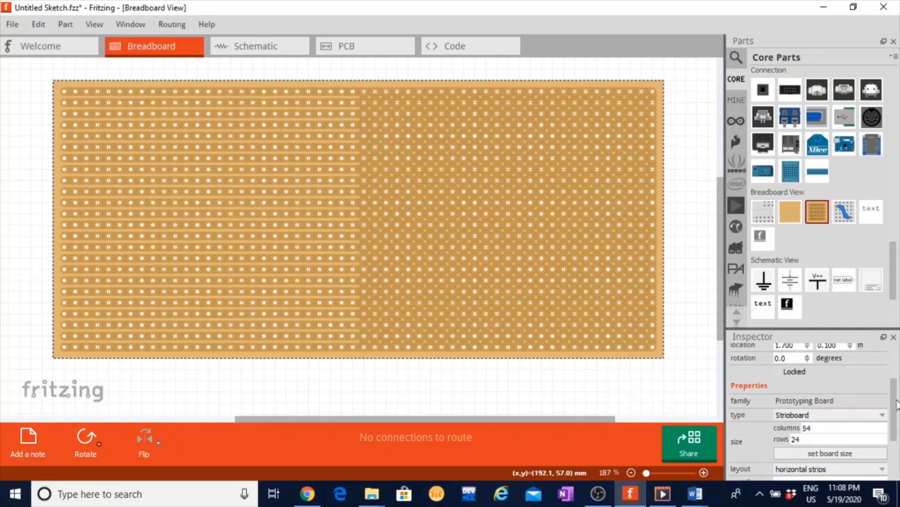
pyautogui.moveTo(896, 404); pyautogui.dragTo(896, 433)
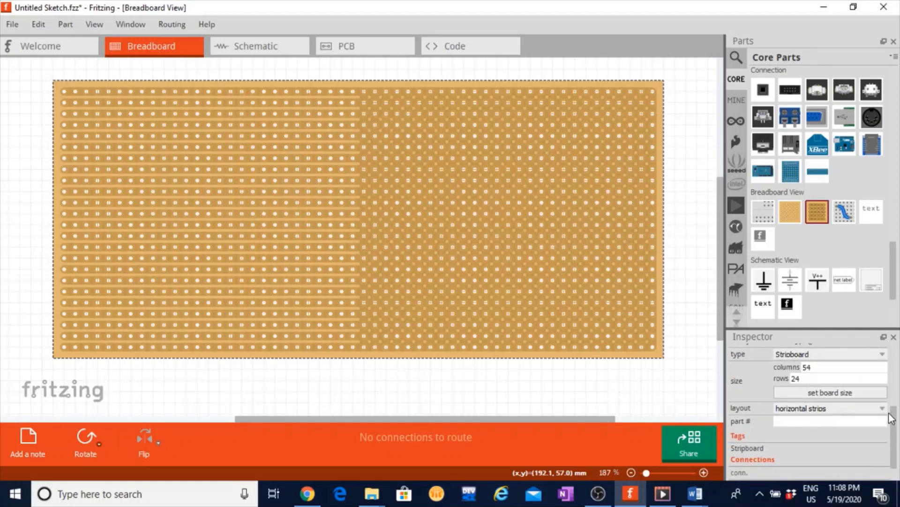
pyautogui.click(883, 409)
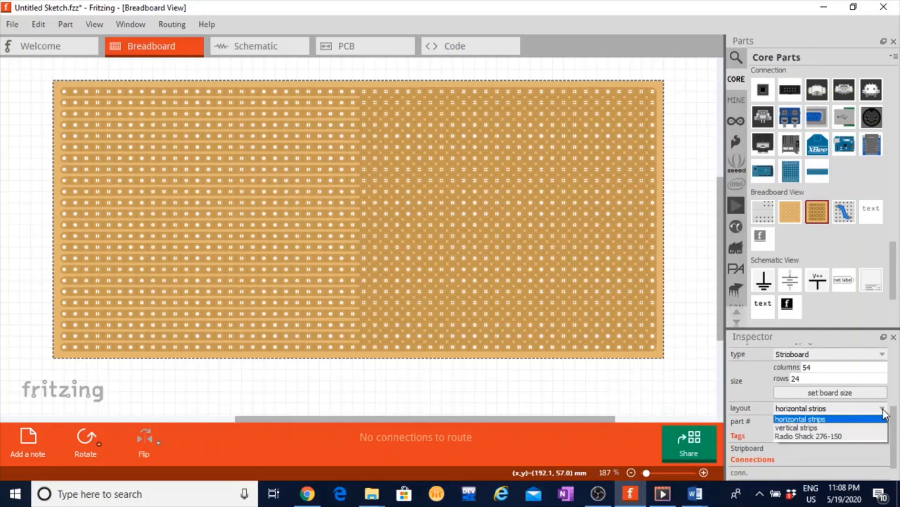
pyautogui.click(819, 428)
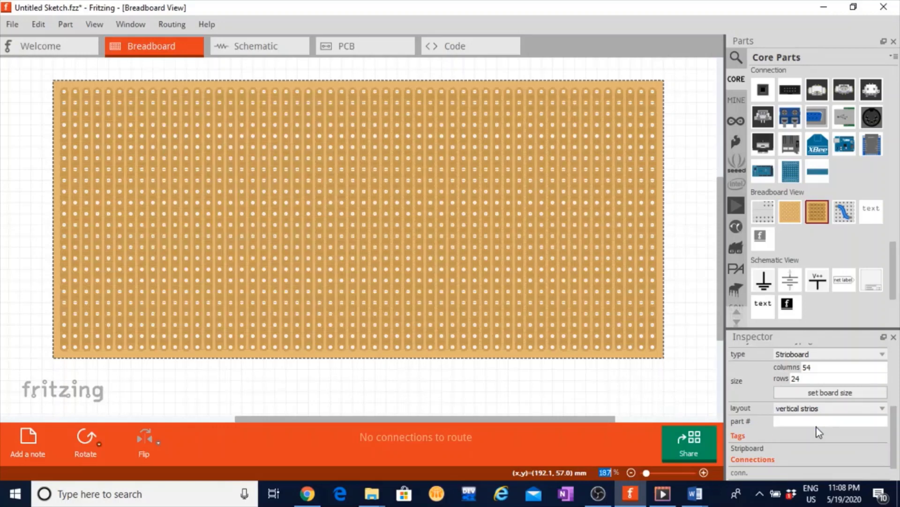
pyautogui.click(881, 410)
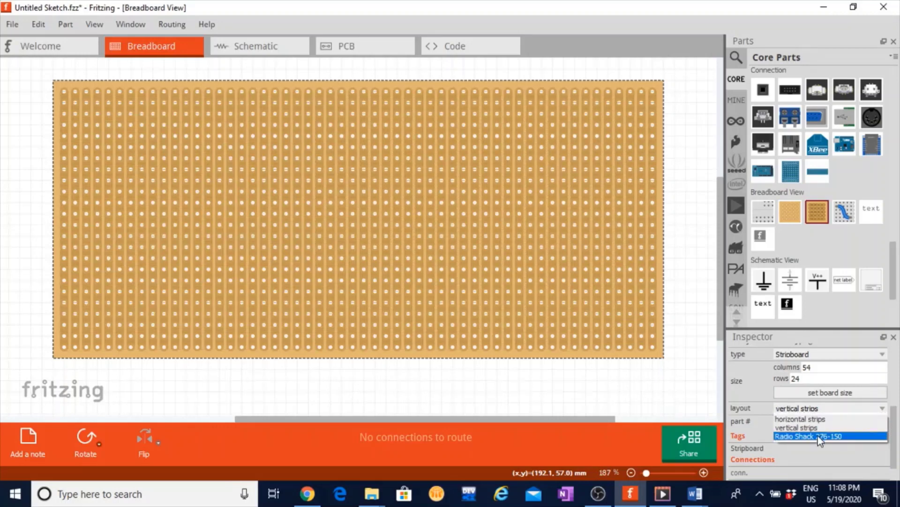
pyautogui.click(803, 418)
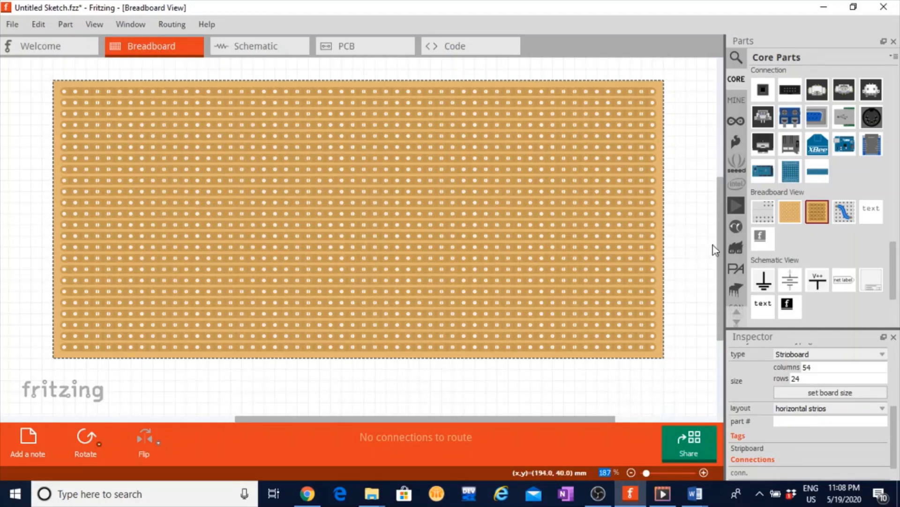
pyautogui.moveTo(721, 243); pyautogui.dragTo(721, 234)
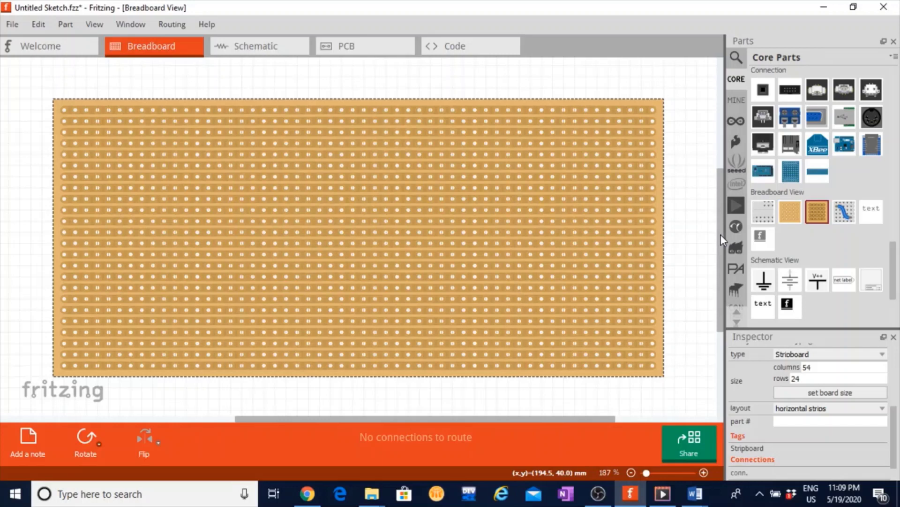
pyautogui.moveTo(720, 234); pyautogui.dragTo(719, 243)
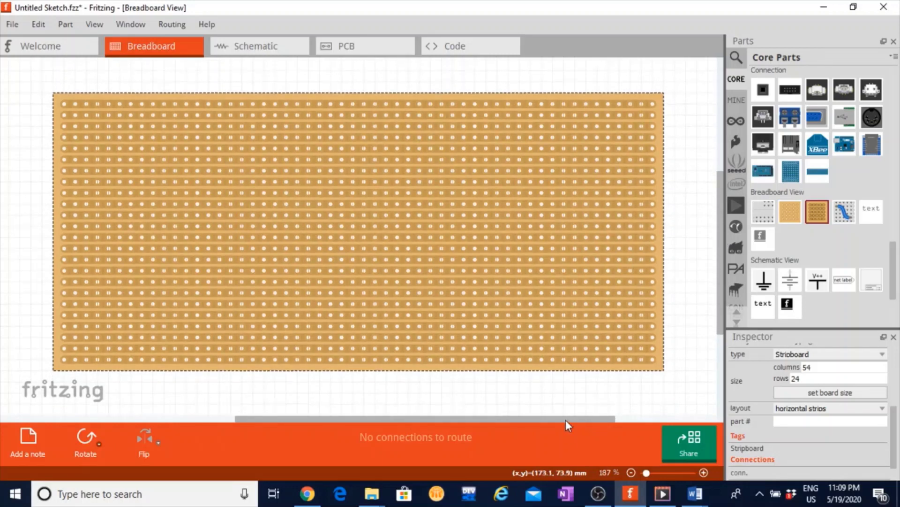
pyautogui.moveTo(566, 419); pyautogui.dragTo(650, 421)
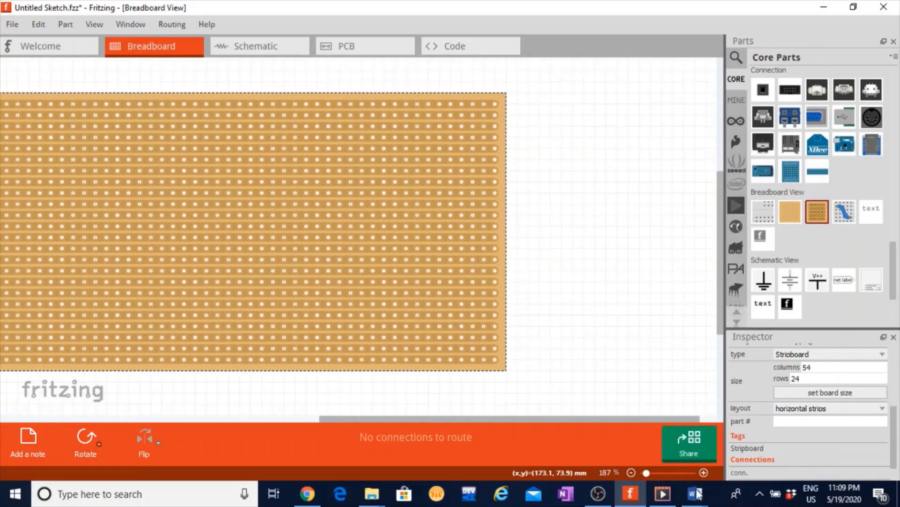
# Bring Word's Document1 with the TTL Logic Probe schematic to the front
pyautogui.moveTo(697, 496)
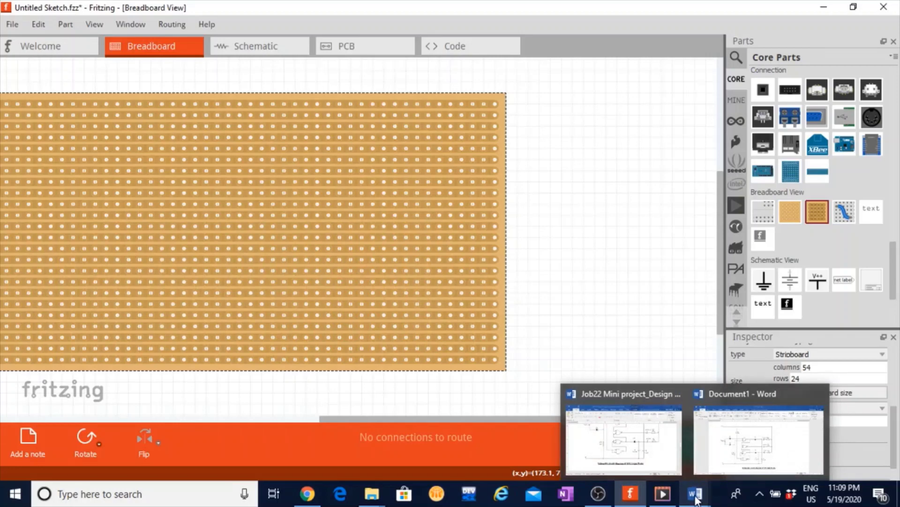
pyautogui.click(751, 441)
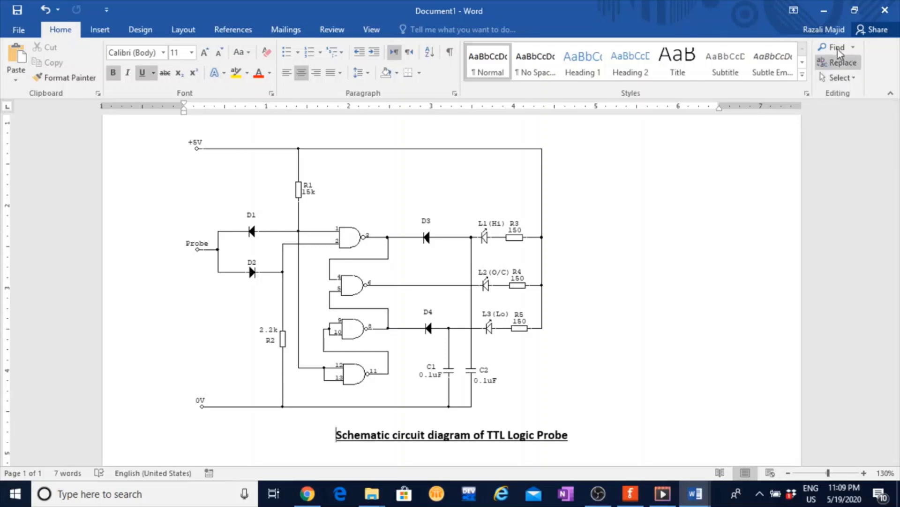
# Restore both windows, snapping Word to the right half and Fritzing to the left
pyautogui.click(854, 13)
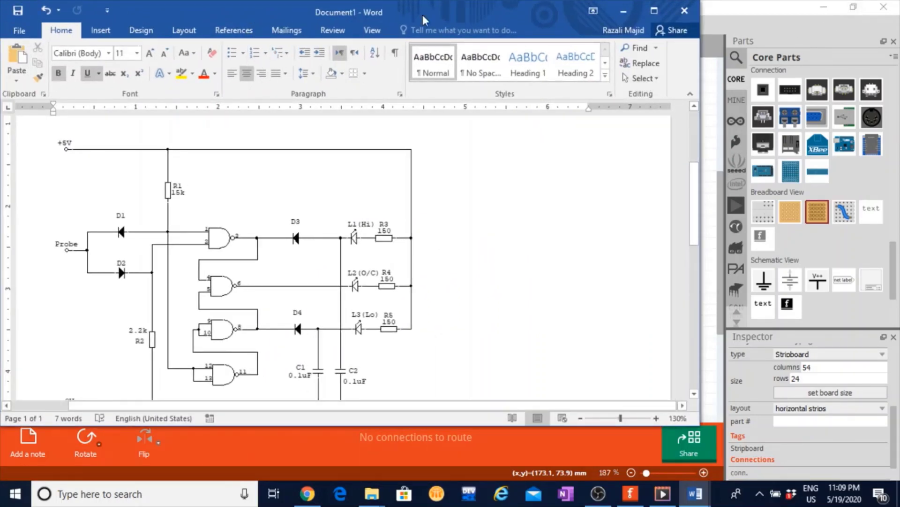
pyautogui.click(854, 7)
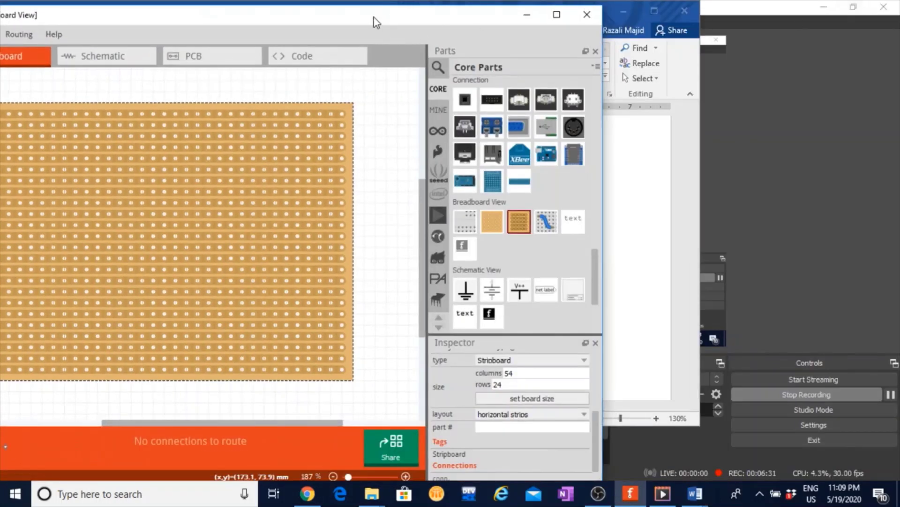
pyautogui.click(636, 11)
pyautogui.moveTo(516, 19); pyautogui.dragTo(897, 24)
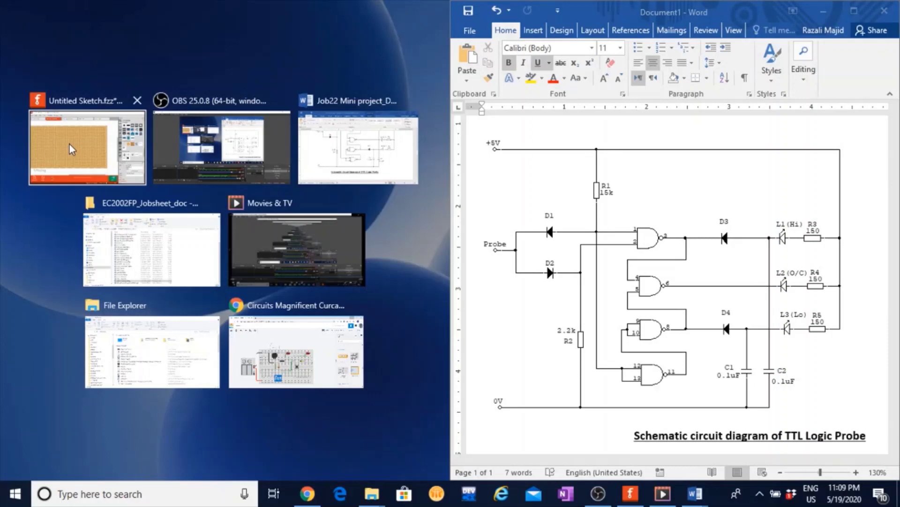
pyautogui.click(69, 142)
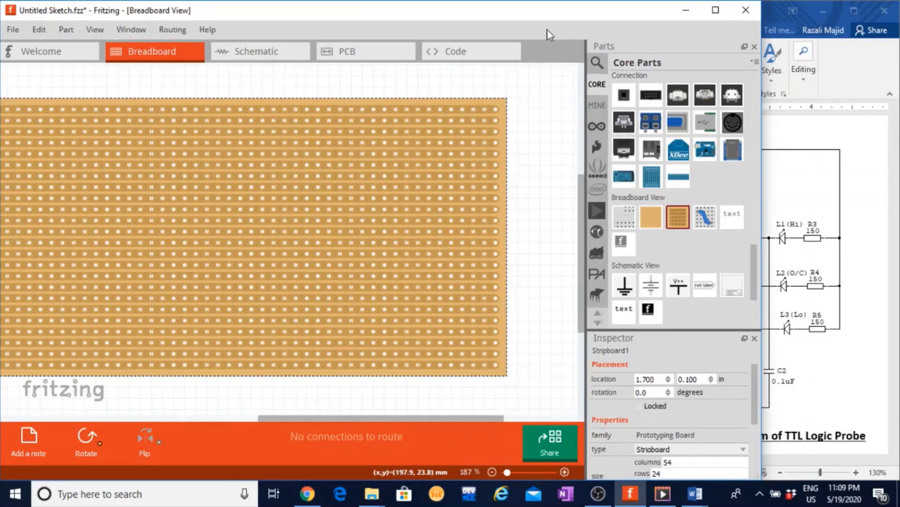
# Zoom Word's schematic out and back to 100%, scrolling to the page's left edge
pyautogui.moveTo(528, 12); pyautogui.dragTo(386, 16)
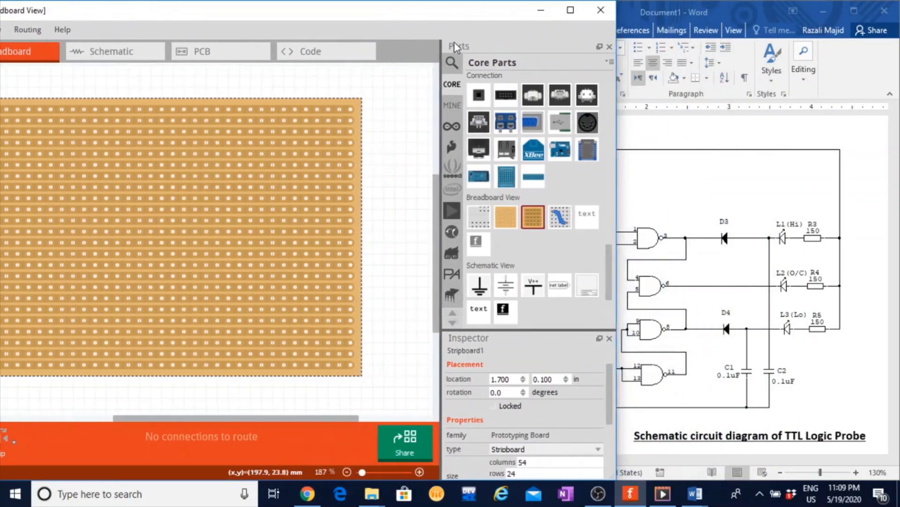
pyautogui.click(778, 473)
pyautogui.click(780, 473)
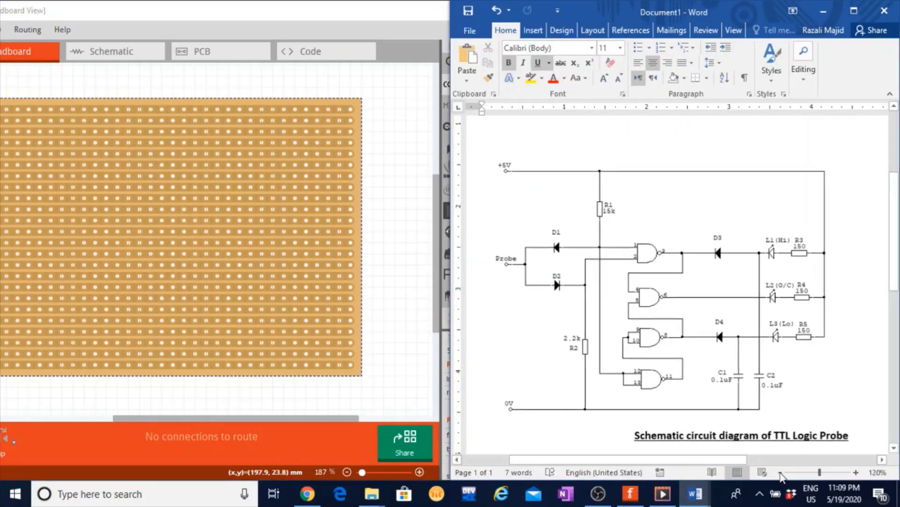
pyautogui.click(780, 473)
pyautogui.click(780, 472)
pyautogui.click(780, 472)
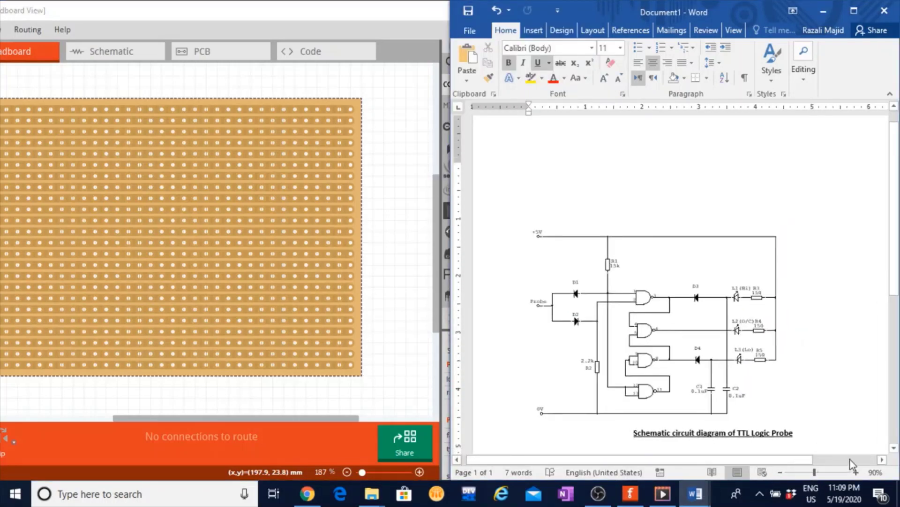
pyautogui.click(882, 460)
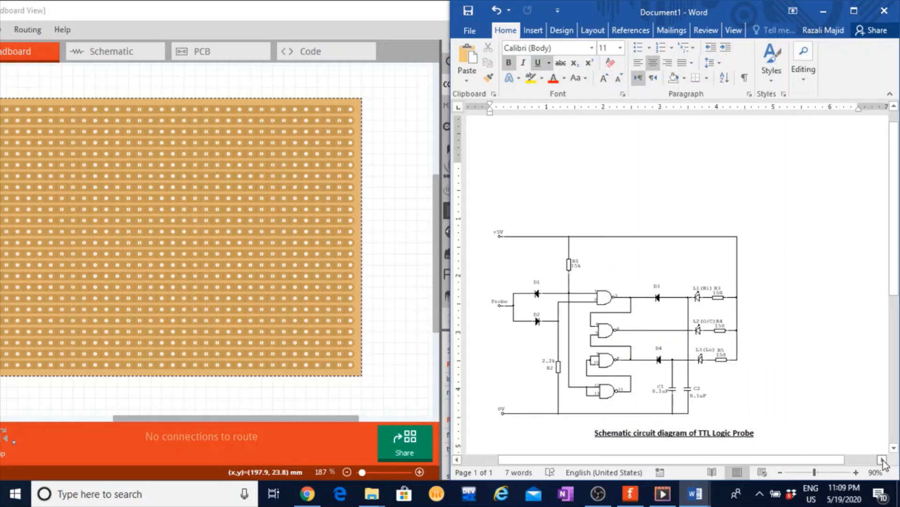
pyautogui.click(856, 472)
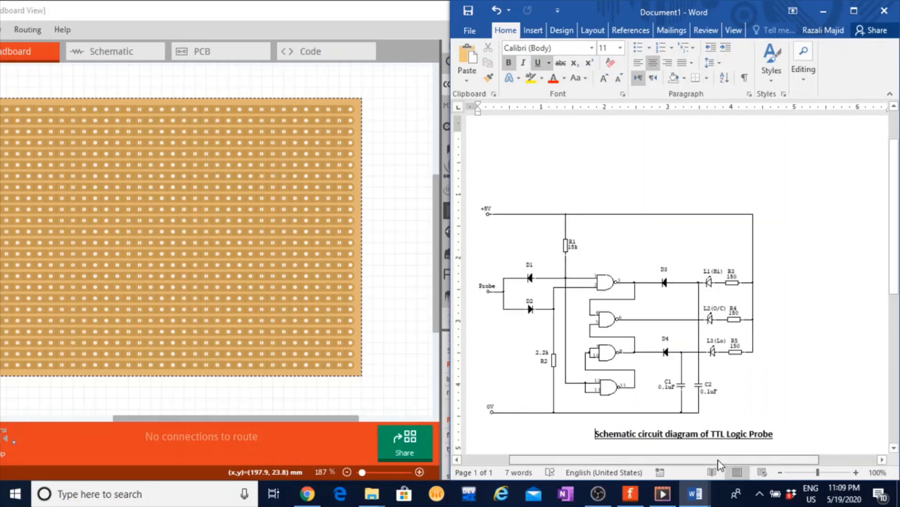
pyautogui.moveTo(721, 464); pyautogui.dragTo(644, 460)
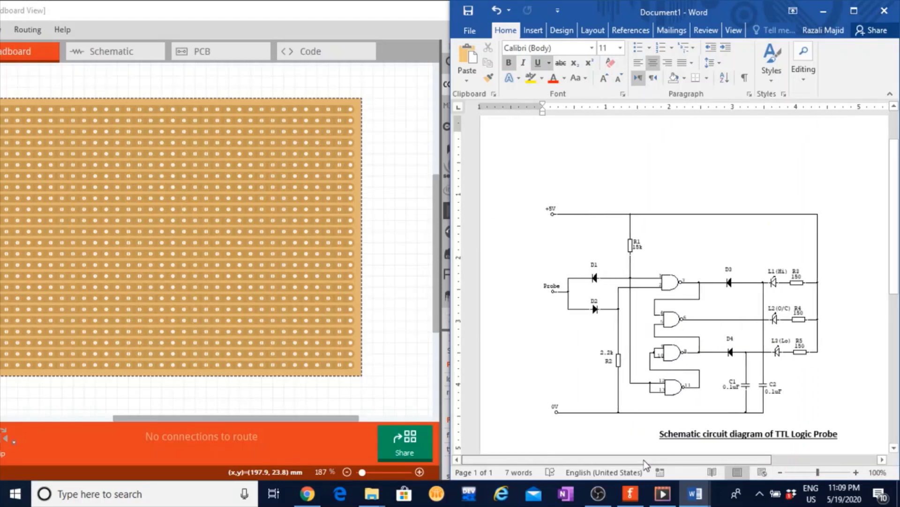
# Bring Fritzing forward and shift its window left so both stay visible
pyautogui.click(420, 8)
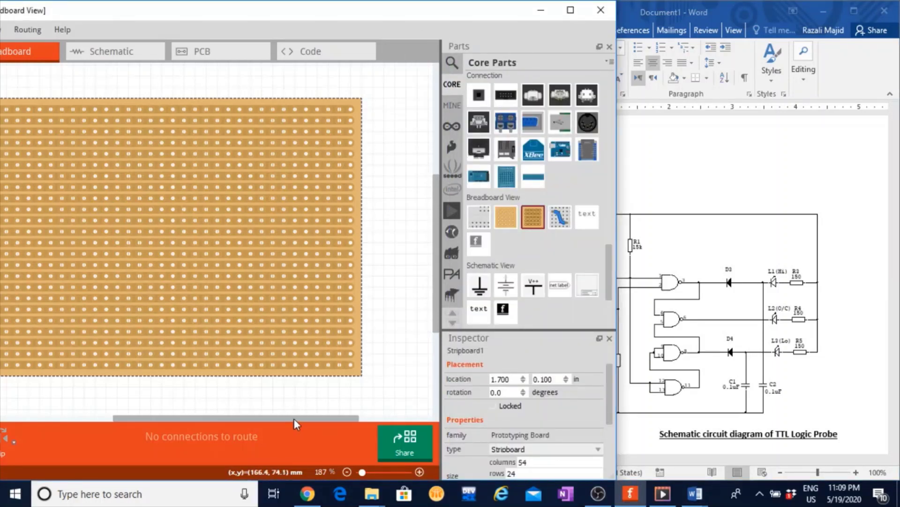
pyautogui.moveTo(293, 418); pyautogui.dragTo(353, 417)
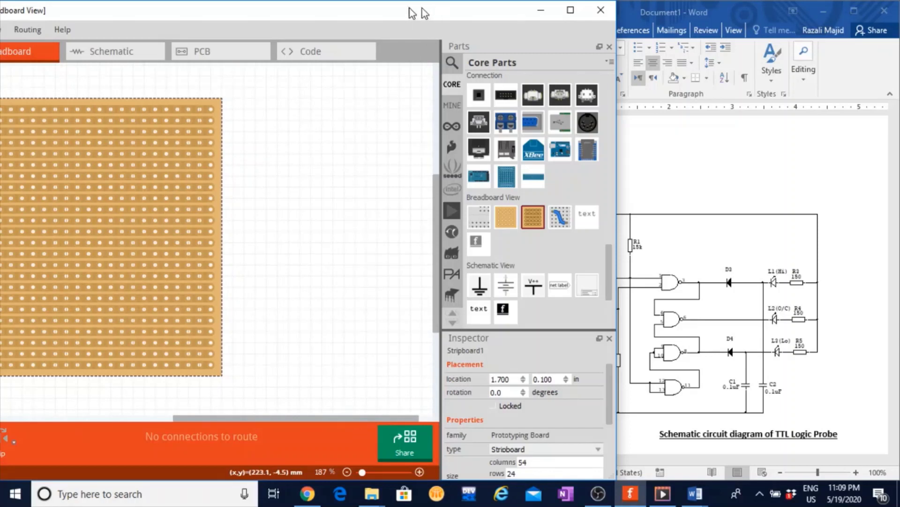
pyautogui.moveTo(431, 9); pyautogui.dragTo(359, 5)
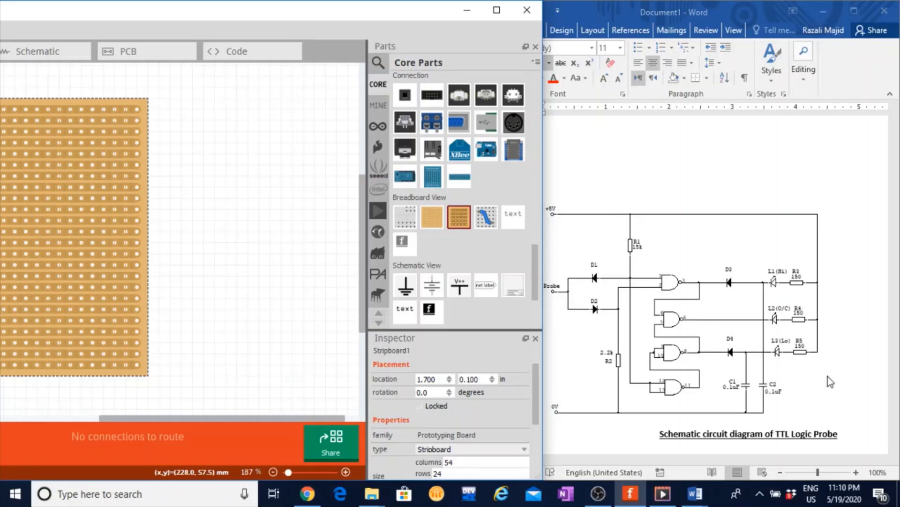
# Place a resistor beside the stripboard and set its resistance to 15kΩ
pyautogui.moveTo(534, 269); pyautogui.dragTo(525, 94)
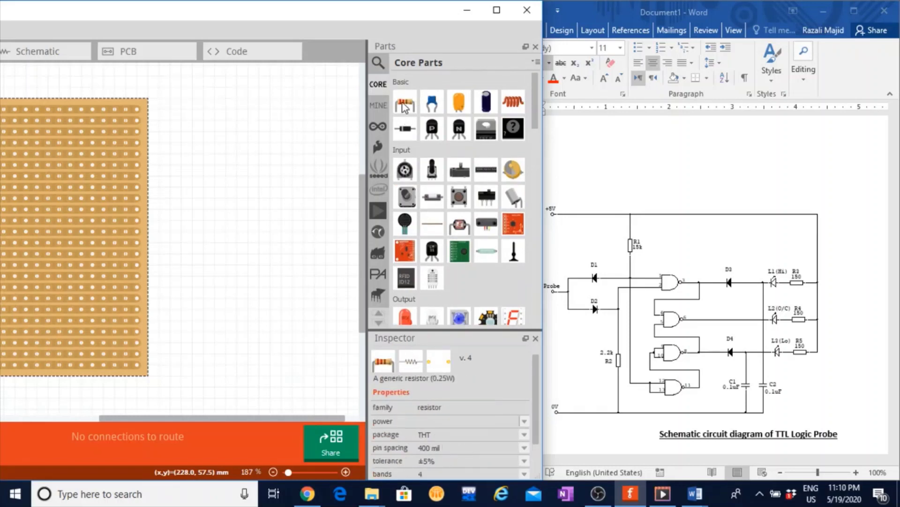
pyautogui.moveTo(405, 103); pyautogui.dragTo(183, 104)
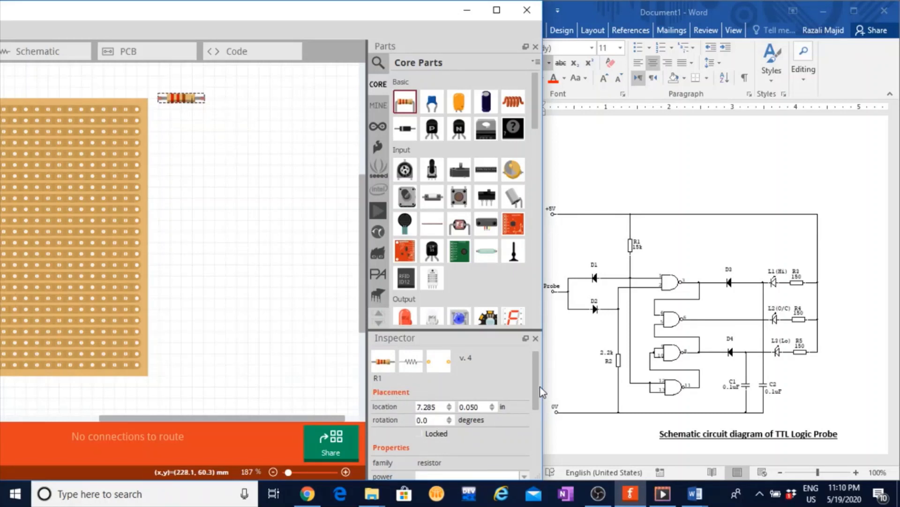
pyautogui.moveTo(535, 396); pyautogui.dragTo(533, 428)
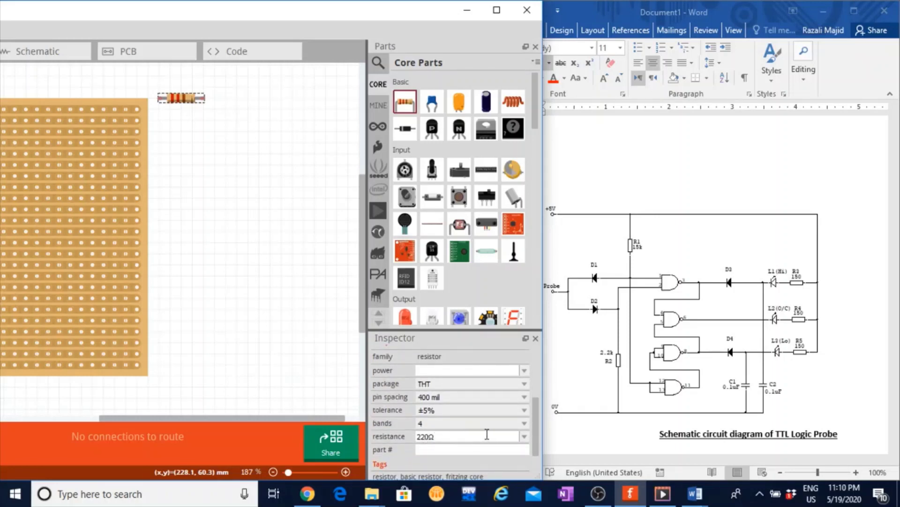
pyautogui.click(522, 438)
pyautogui.scroll(-3, 526, 390)
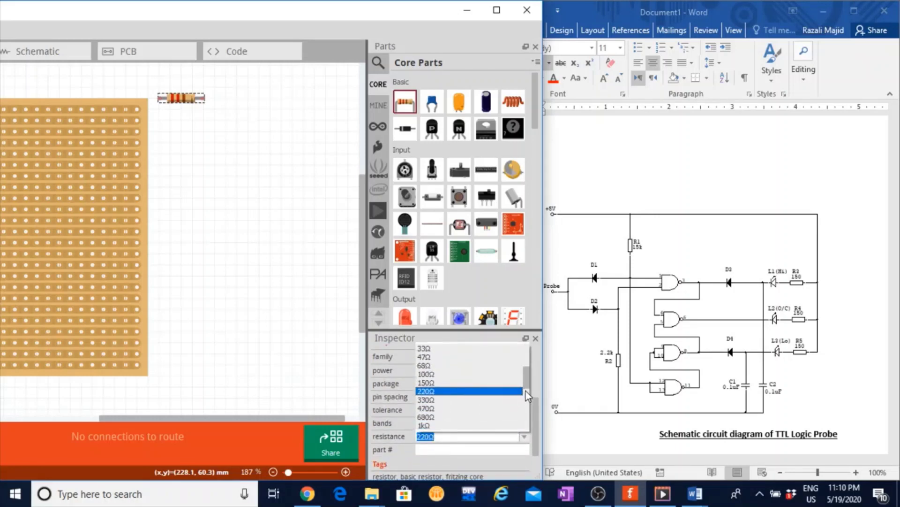
pyautogui.moveTo(525, 387); pyautogui.dragTo(525, 404)
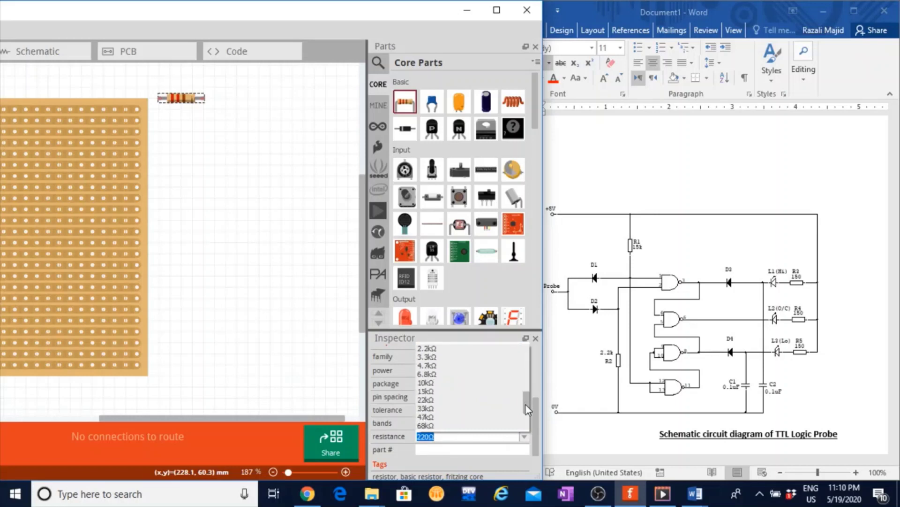
pyautogui.click(432, 393)
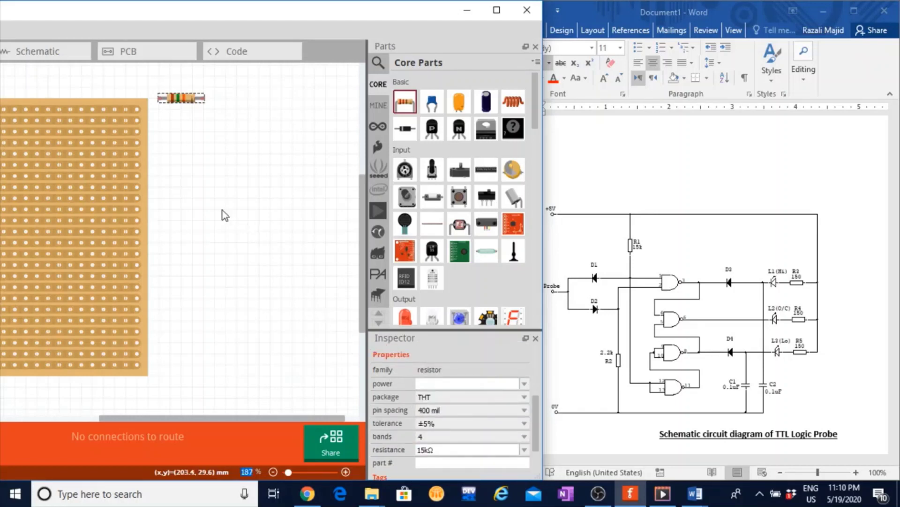
# Add a second resistor below the first and set it to 2.2kΩ
pyautogui.moveTo(404, 112); pyautogui.dragTo(177, 122)
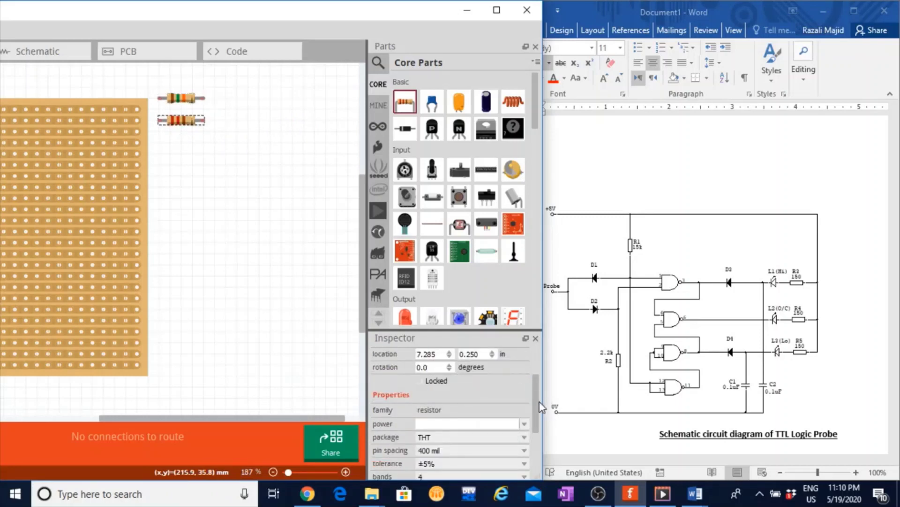
pyautogui.moveTo(536, 401); pyautogui.dragTo(535, 418)
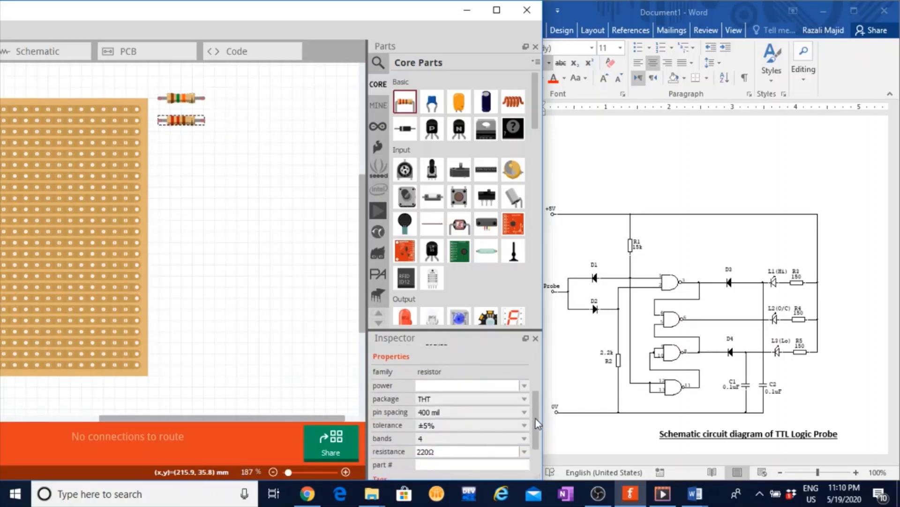
pyautogui.click(525, 454)
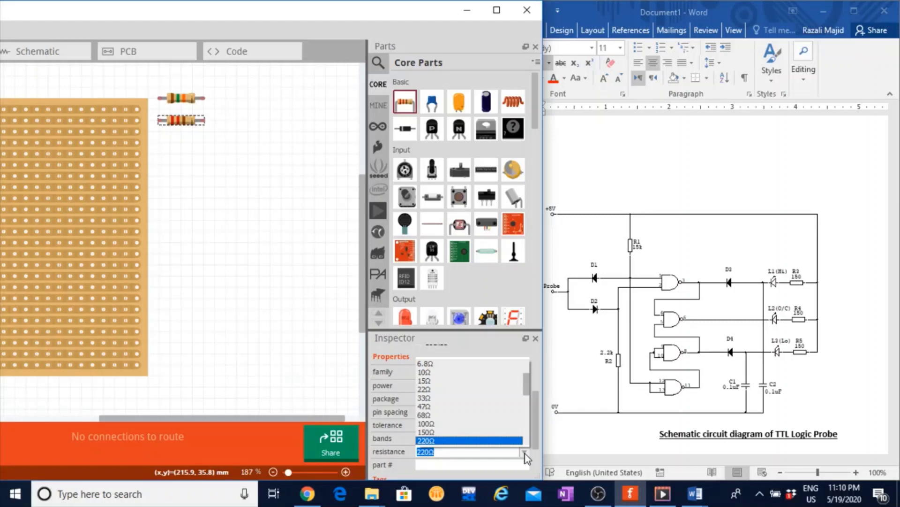
pyautogui.moveTo(525, 383); pyautogui.dragTo(522, 407)
pyautogui.click(431, 389)
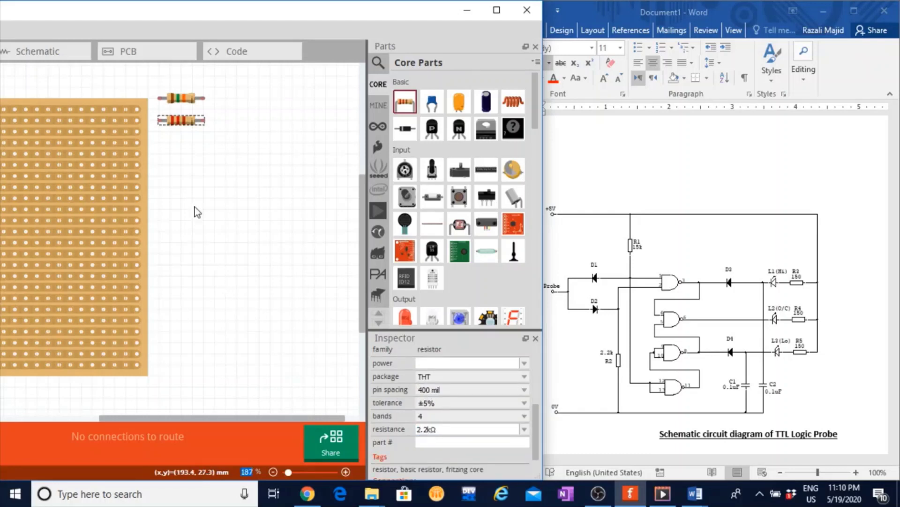
# Add a third resistor below the others and set it to 150Ω
pyautogui.moveTo(404, 112); pyautogui.dragTo(179, 149)
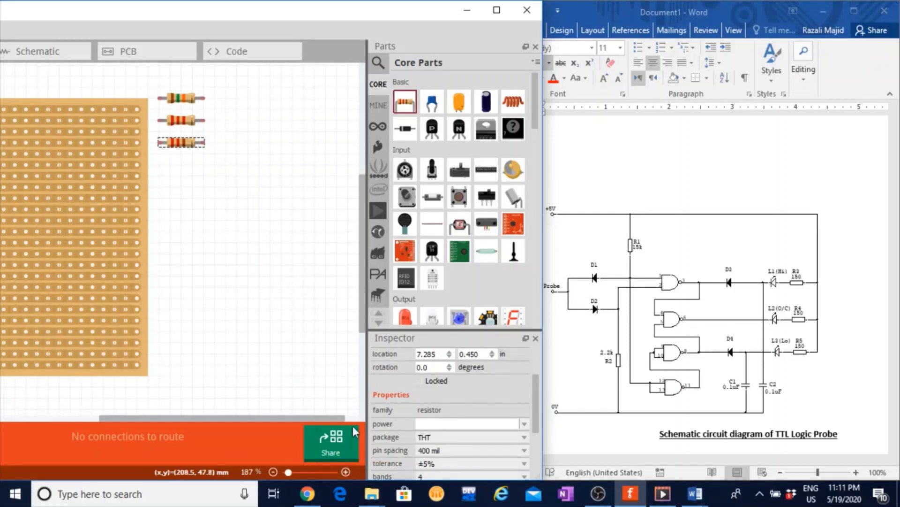
pyautogui.moveTo(535, 416); pyautogui.dragTo(527, 437)
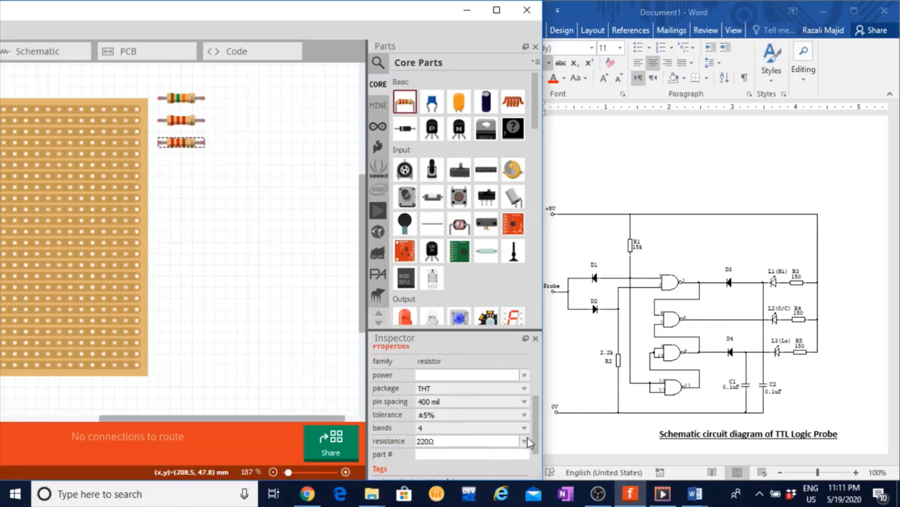
pyautogui.click(524, 441)
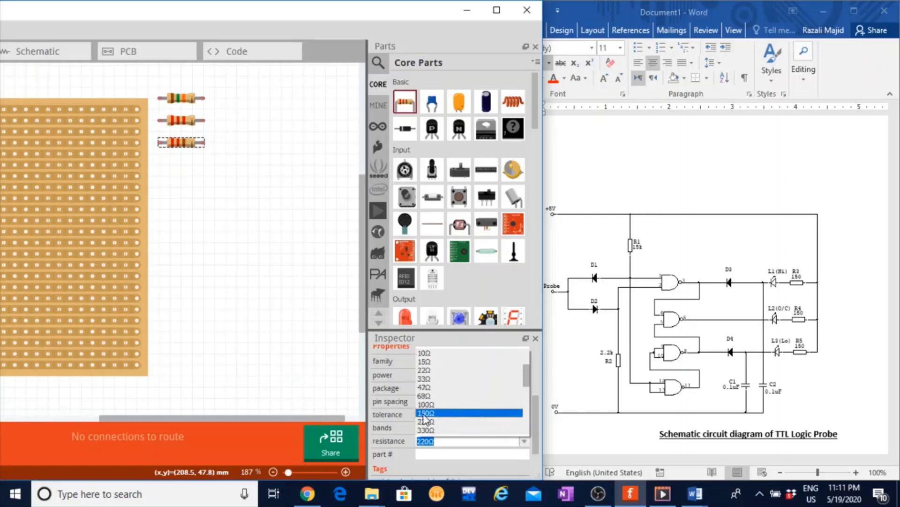
pyautogui.click(438, 413)
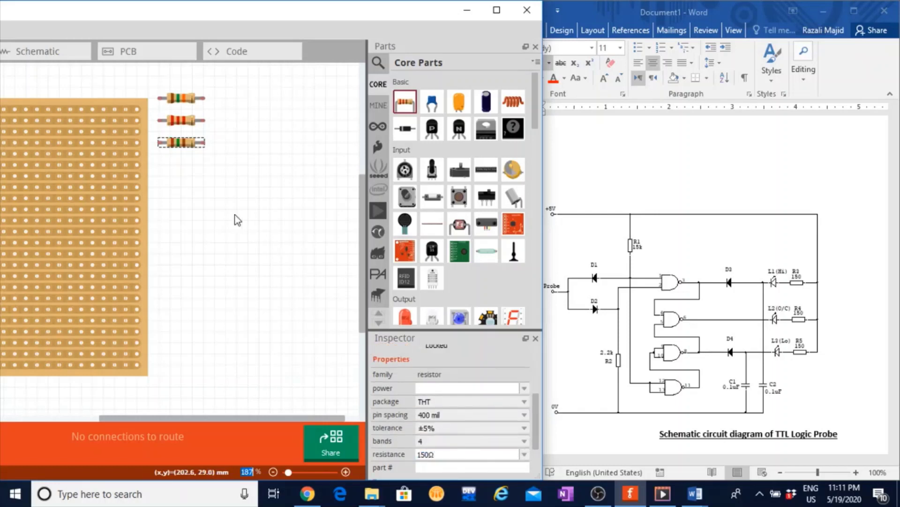
pyautogui.click(226, 199)
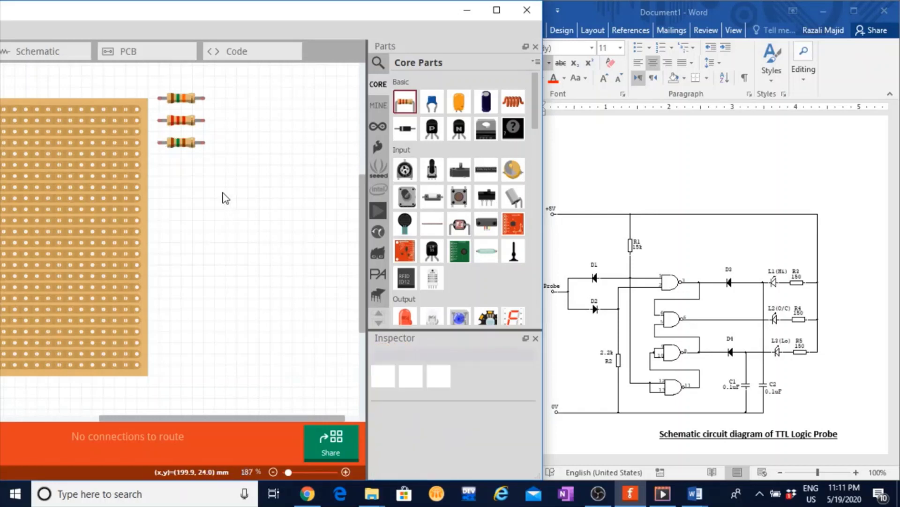
# Duplicate the 150Ω resistor R3 and move the copies R4 and R5 into the resistor column
pyautogui.rightClick(182, 147)
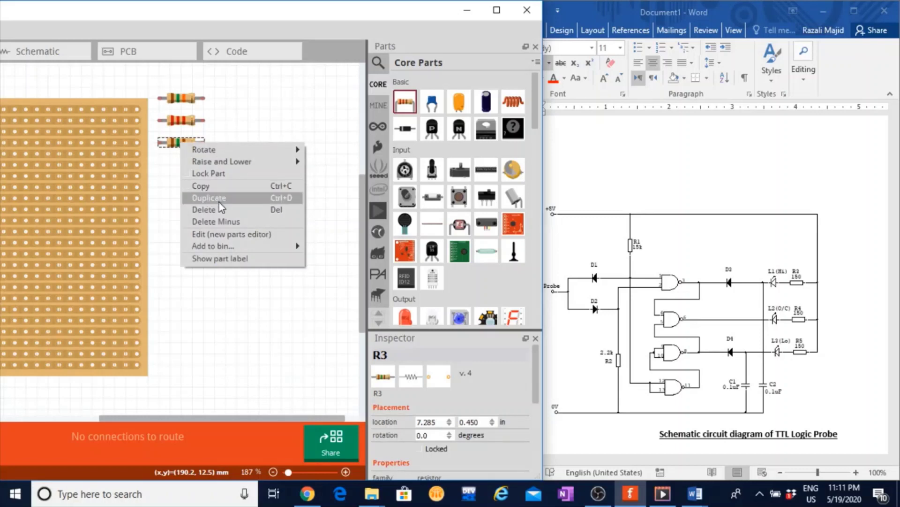
pyautogui.click(183, 144)
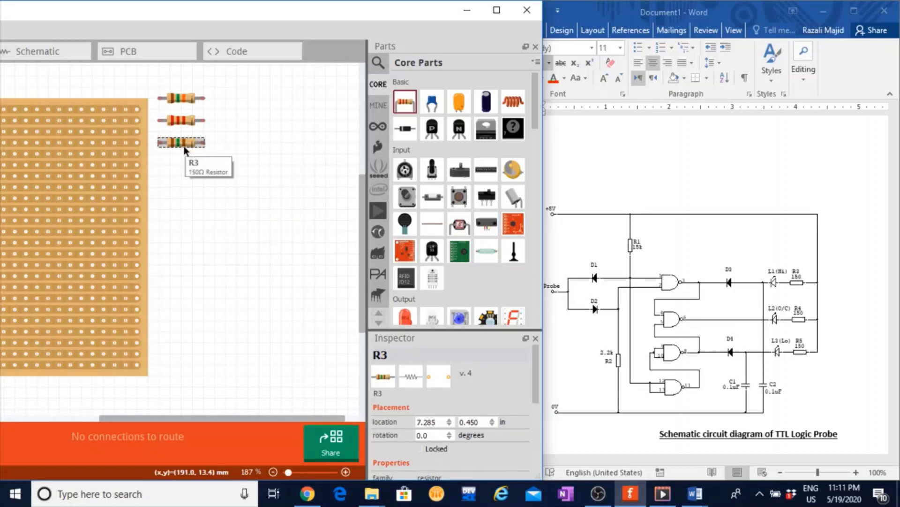
pyautogui.hotkey('ctrl', 'd')
pyautogui.hotkey('ctrl', 'd')
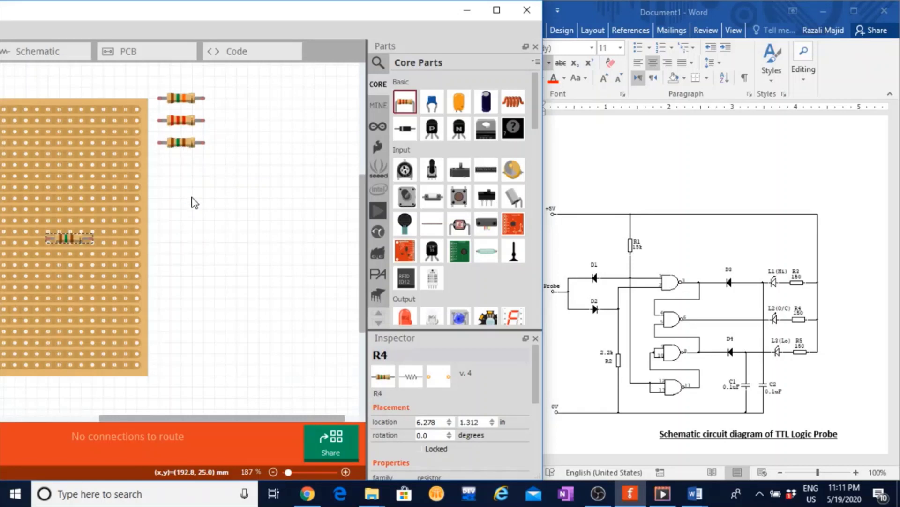
pyautogui.moveTo(65, 238); pyautogui.dragTo(184, 174)
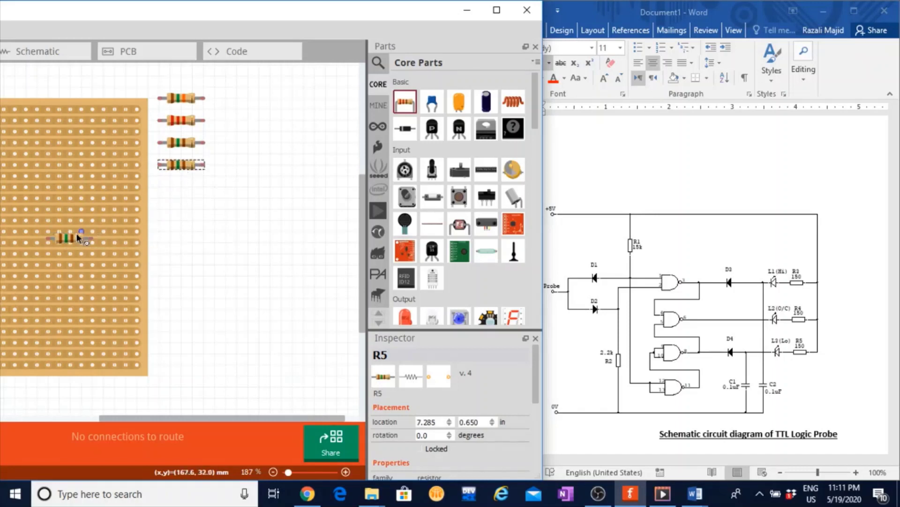
pyautogui.moveTo(70, 237); pyautogui.dragTo(184, 186)
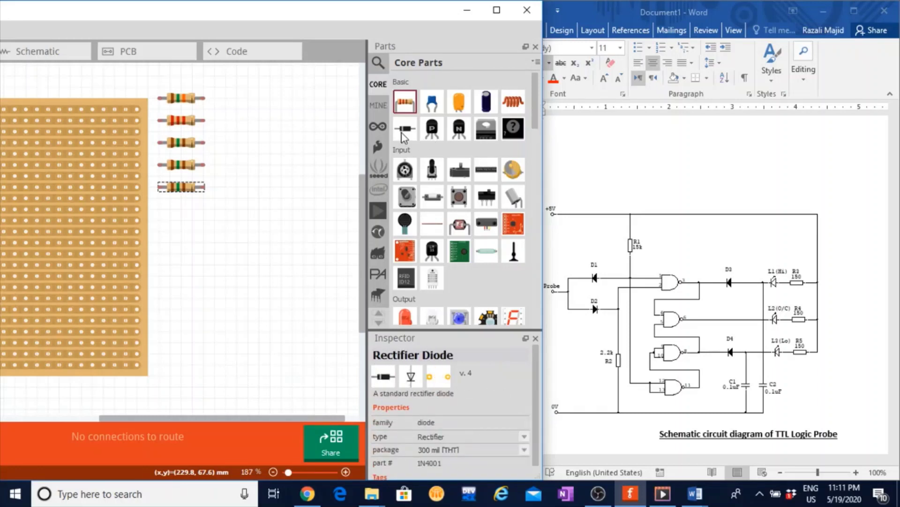
# Place a rectifier diode above the stripboard and copy it into a top row of four diodes
pyautogui.moveTo(402, 136); pyautogui.dragTo(52, 88)
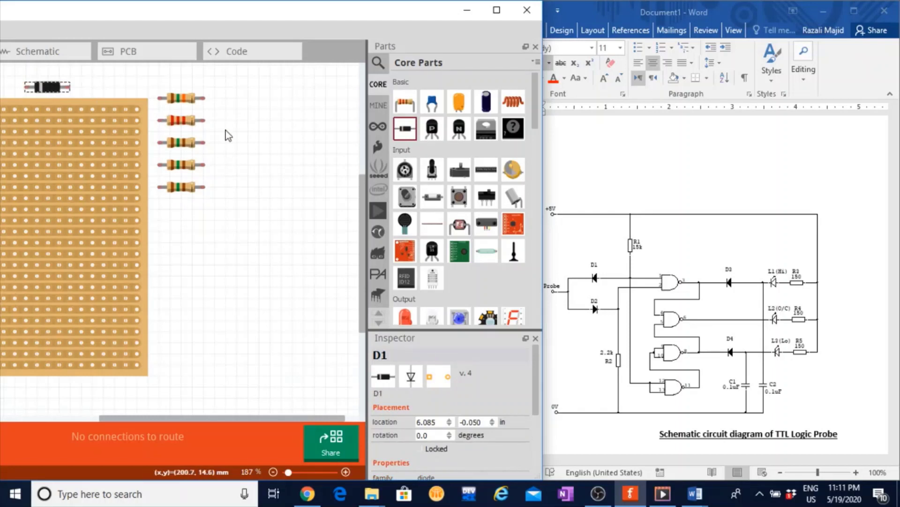
pyautogui.hotkey('ctrl', 'd')
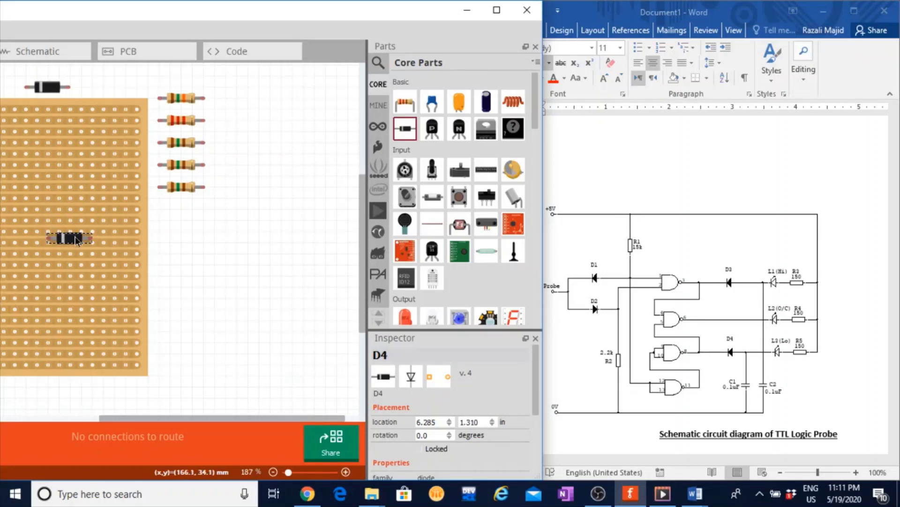
pyautogui.keyDown('alt'); pyautogui.moveTo(75, 239); pyautogui.dragTo(107, 88); pyautogui.keyUp('alt')
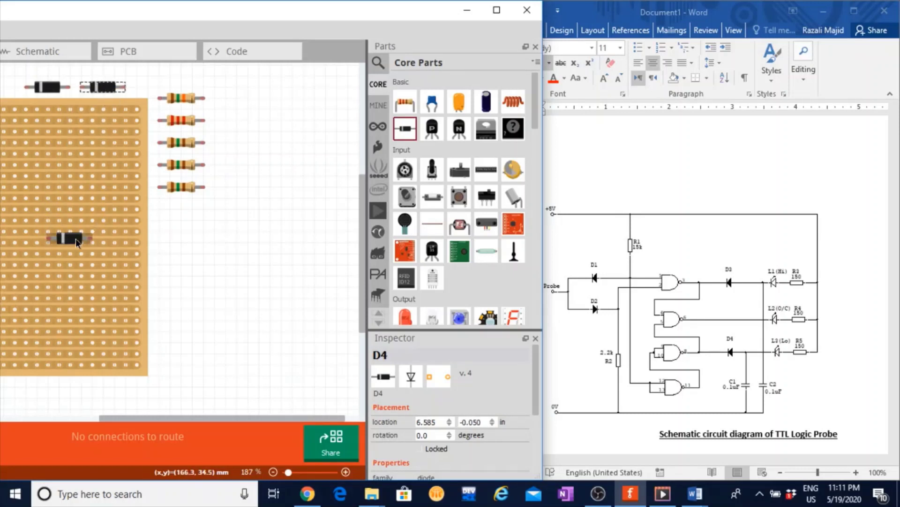
pyautogui.keyDown('alt'); pyautogui.moveTo(75, 238); pyautogui.dragTo(167, 82); pyautogui.keyUp('alt')
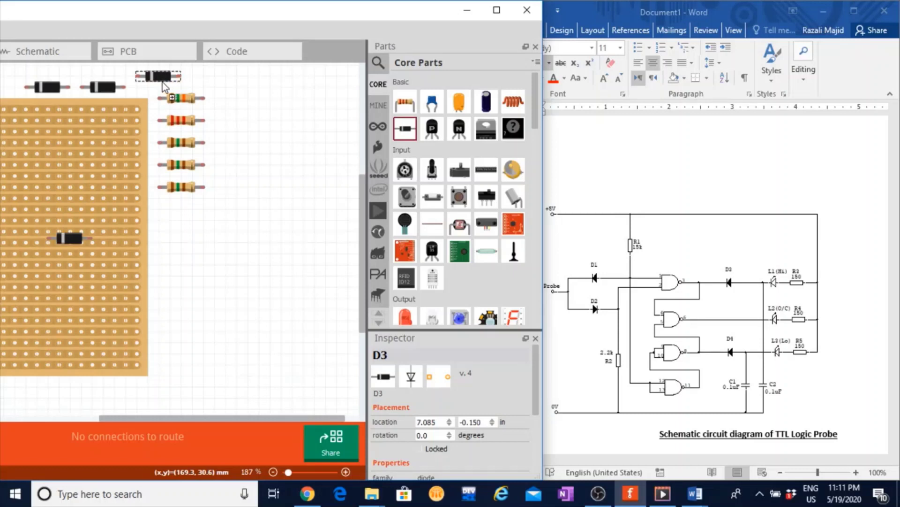
pyautogui.keyDown('alt'); pyautogui.moveTo(74, 234); pyautogui.dragTo(52, 85); pyautogui.keyUp('alt')
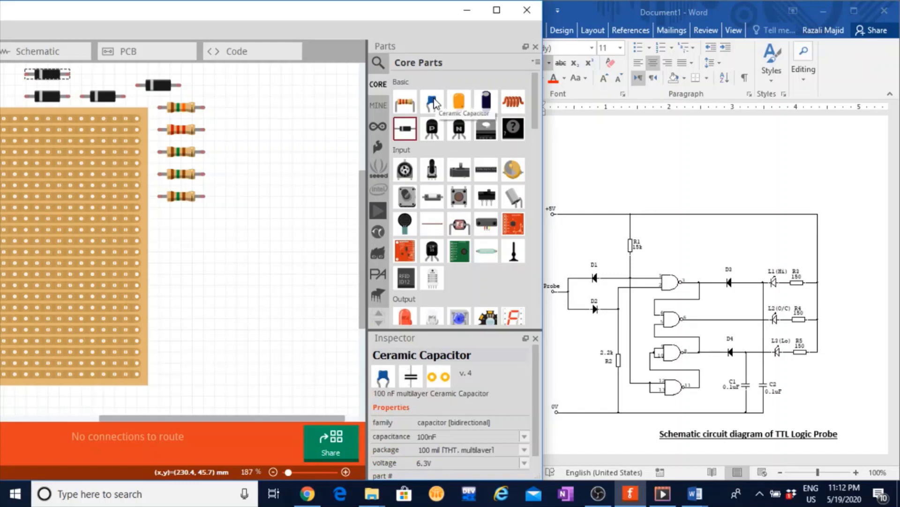
# Place two ceramic capacitors below the resistors and give capacitor C1 a capacitance of 0.1µF
pyautogui.moveTo(433, 102); pyautogui.dragTo(185, 240)
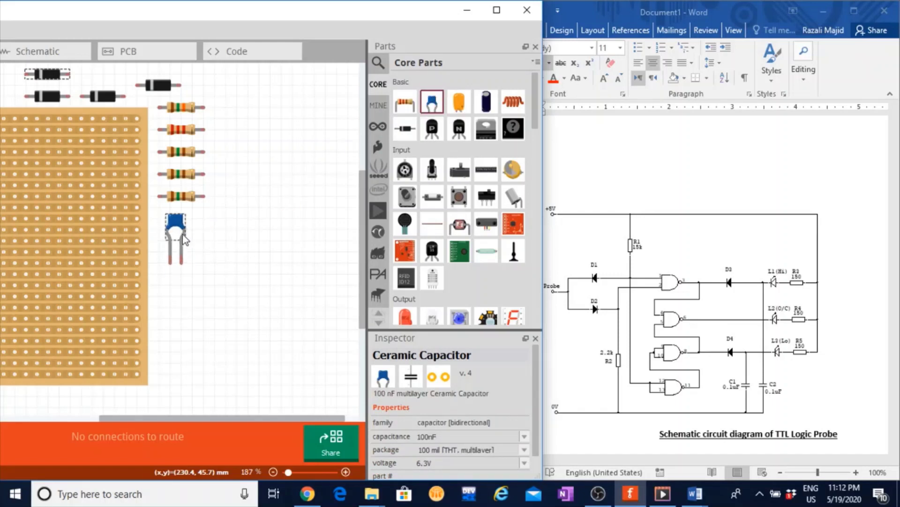
pyautogui.moveTo(432, 104); pyautogui.dragTo(184, 294)
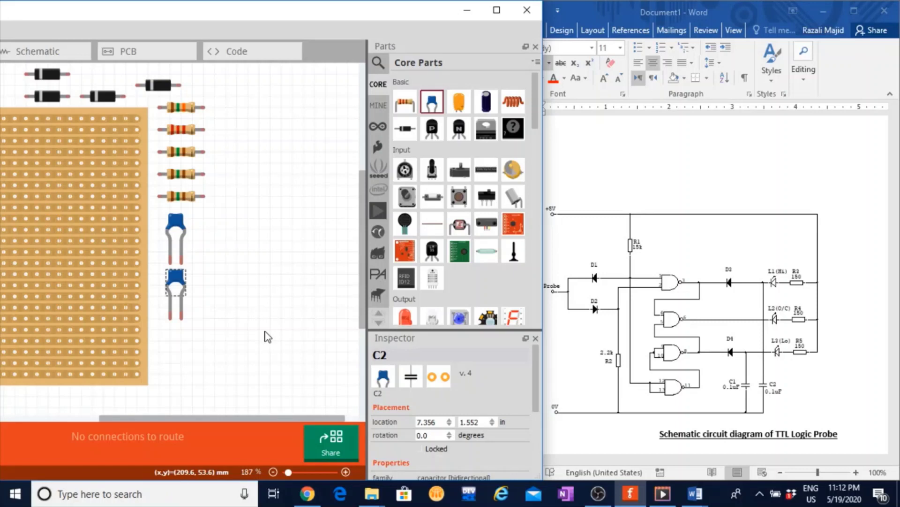
pyautogui.click(175, 226)
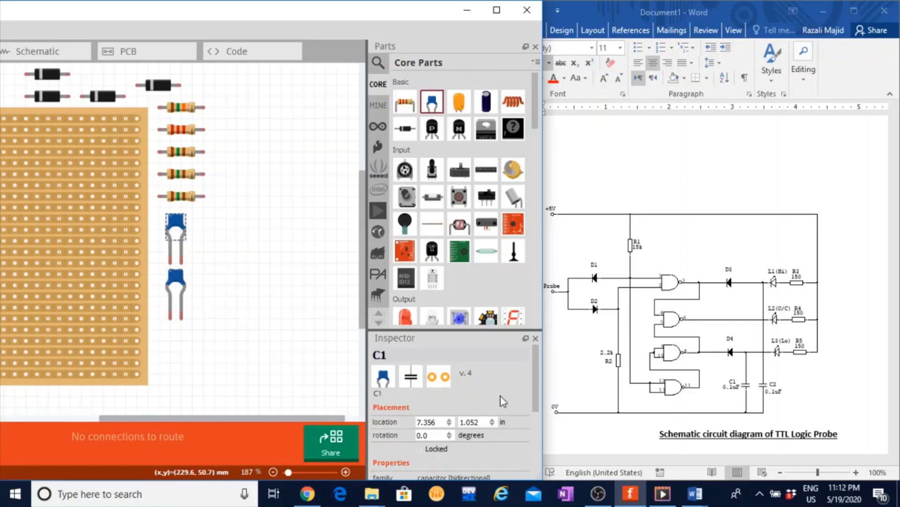
pyautogui.scroll(-3, 532, 377)
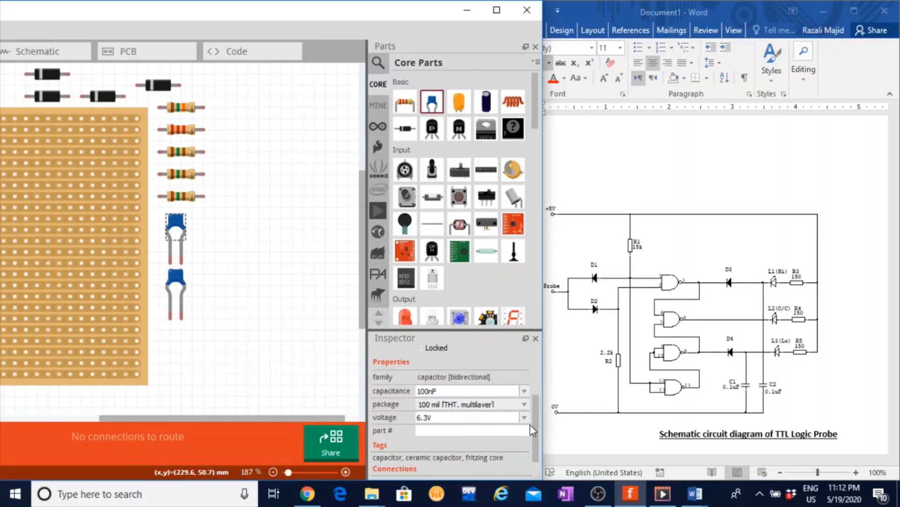
pyautogui.click(524, 392)
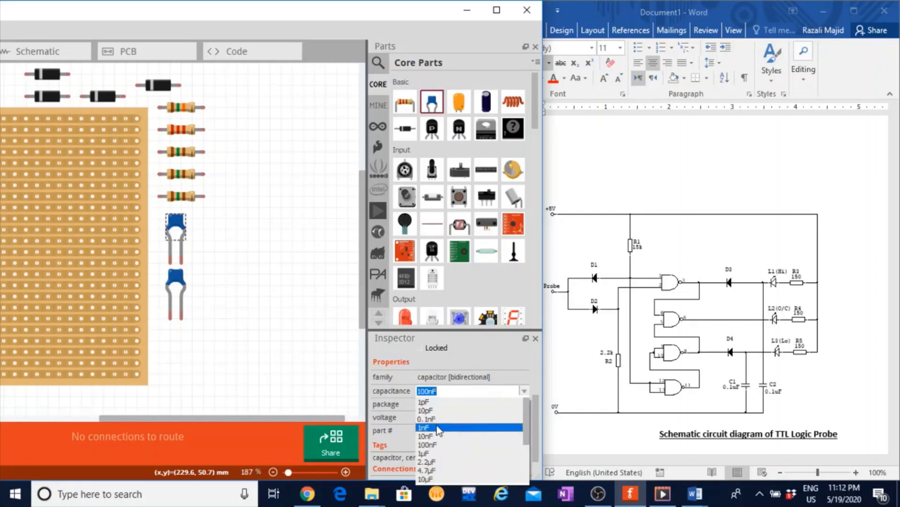
pyautogui.click(449, 454)
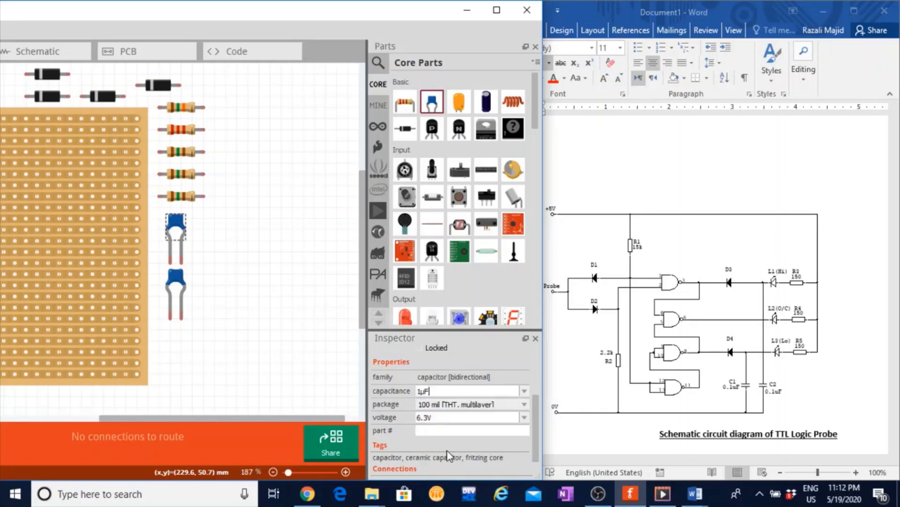
pyautogui.doubleClick(419, 391)
pyautogui.write('1pF')
pyautogui.press('Home')
pyautogui.write('0.')
pyautogui.press('Return')
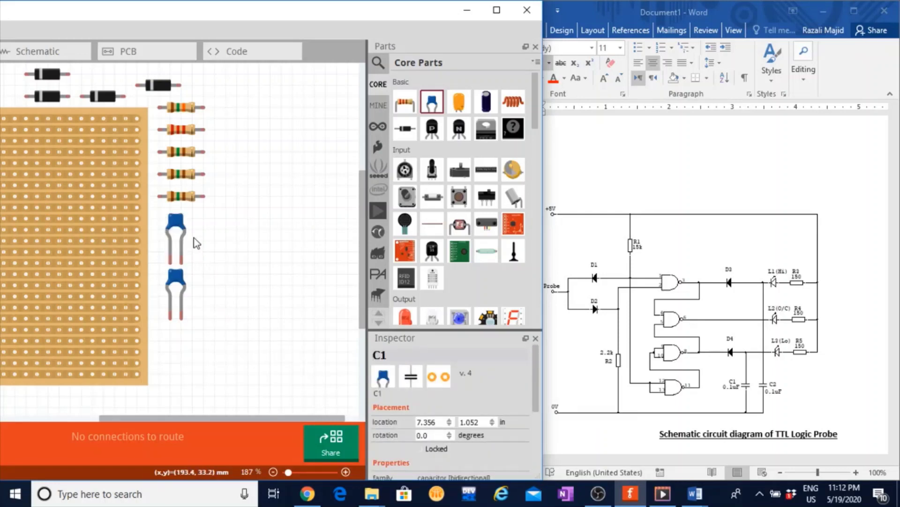
# Set the lower ceramic capacitor C2's capacitance to 1µF
pyautogui.click(178, 225)
pyautogui.scroll(-3, 538, 405)
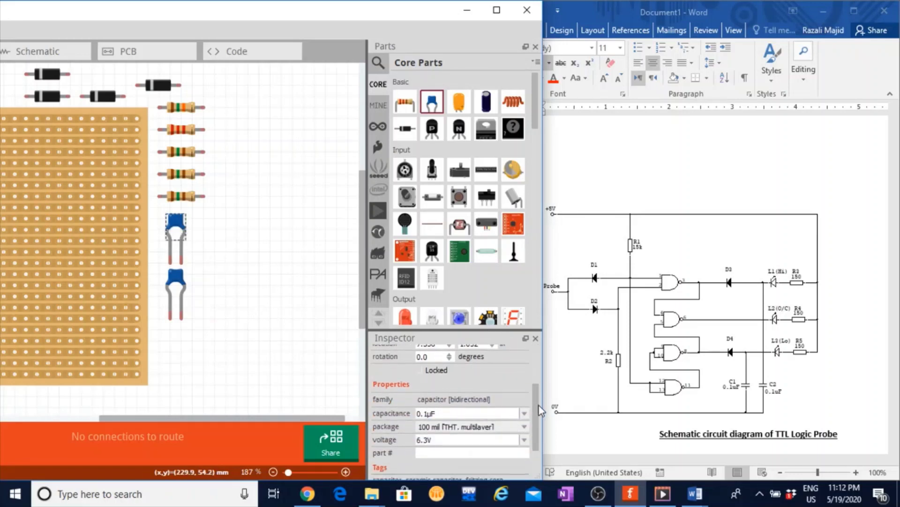
pyautogui.click(176, 281)
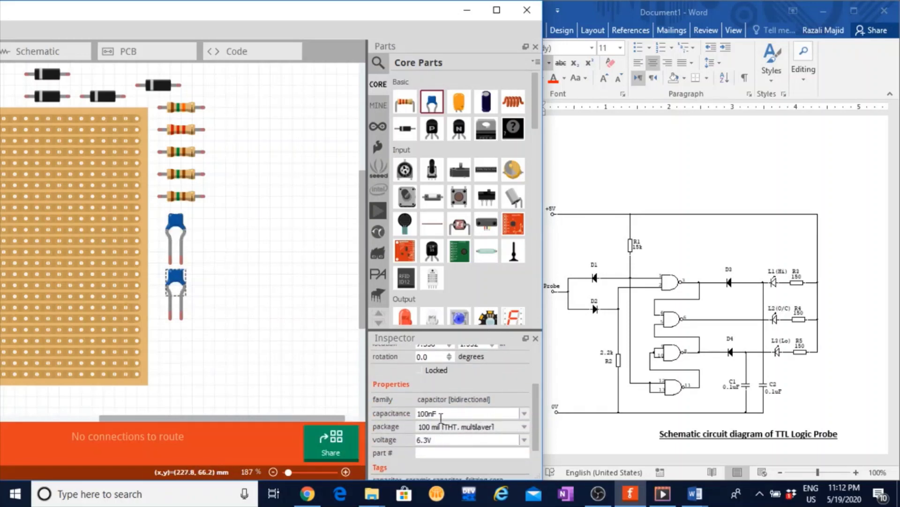
pyautogui.click(526, 415)
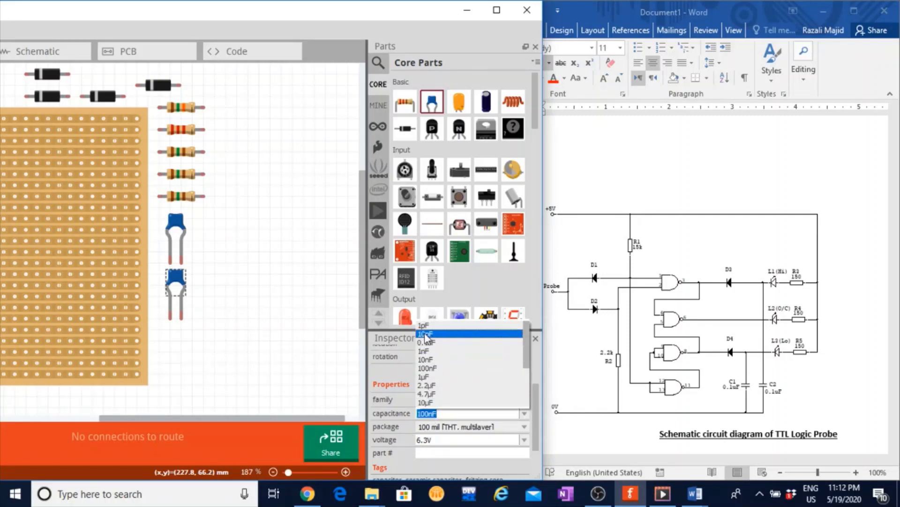
pyautogui.click(427, 376)
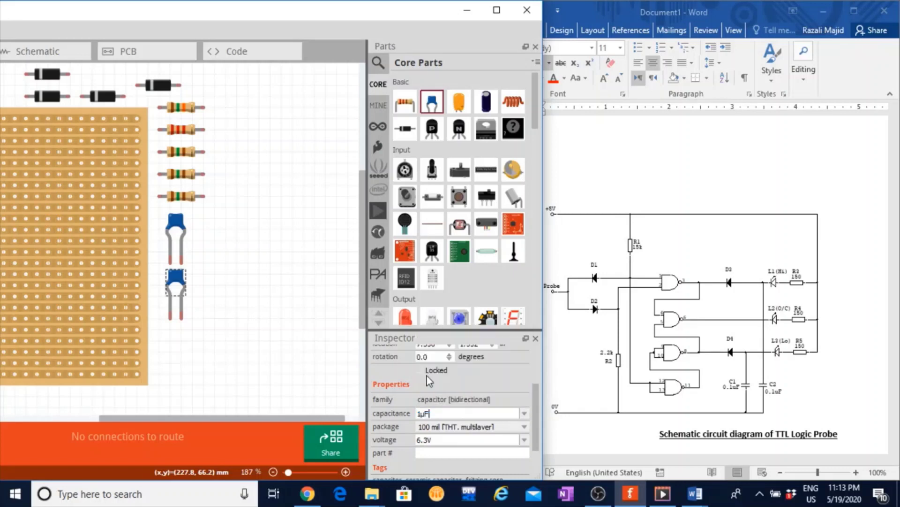
pyautogui.doubleClick(417, 410)
pyautogui.click(417, 411)
pyautogui.doubleClick(422, 411)
pyautogui.click(248, 356)
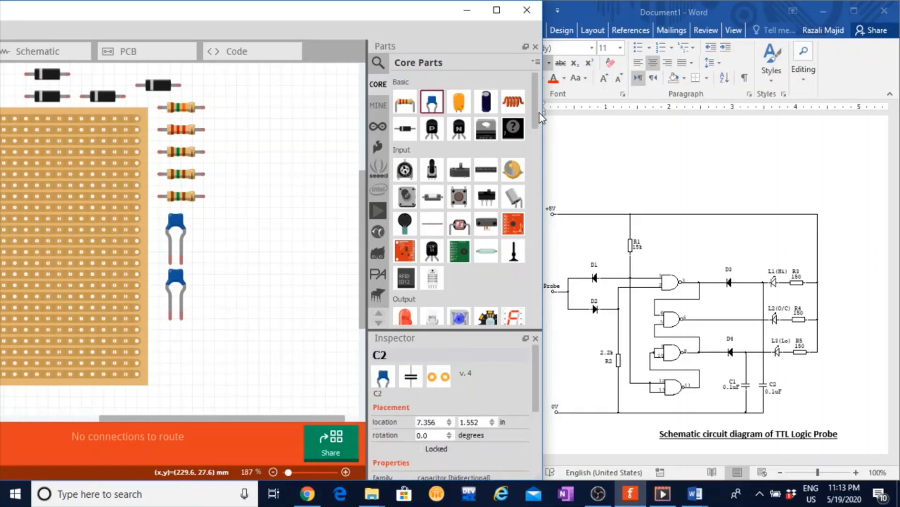
# Place Red (633nm) LEDs from the Output section, stacked in a column of three
pyautogui.moveTo(534, 119); pyautogui.dragTo(533, 130)
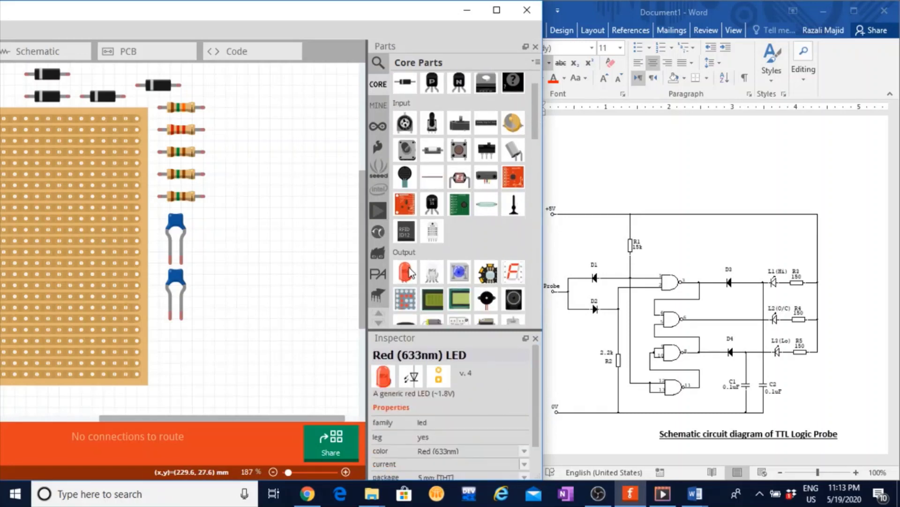
pyautogui.moveTo(405, 272); pyautogui.dragTo(238, 132)
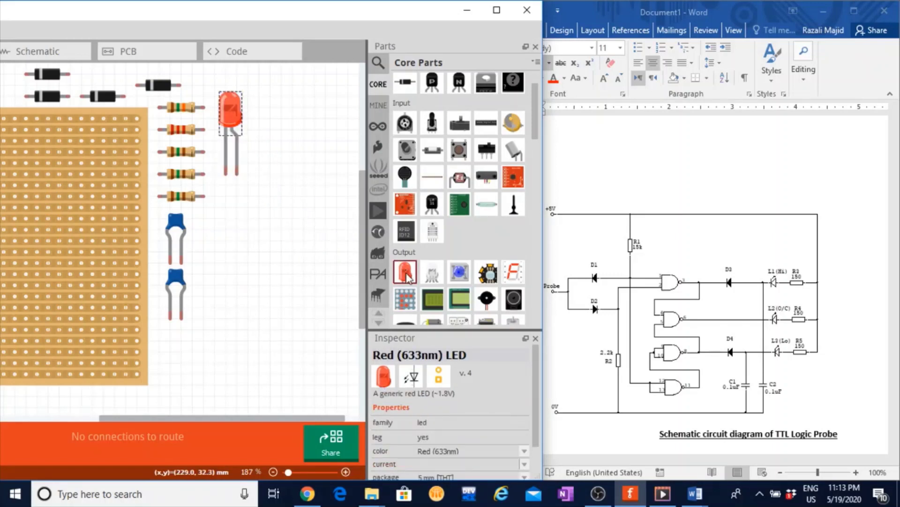
pyautogui.moveTo(405, 272); pyautogui.dragTo(240, 207)
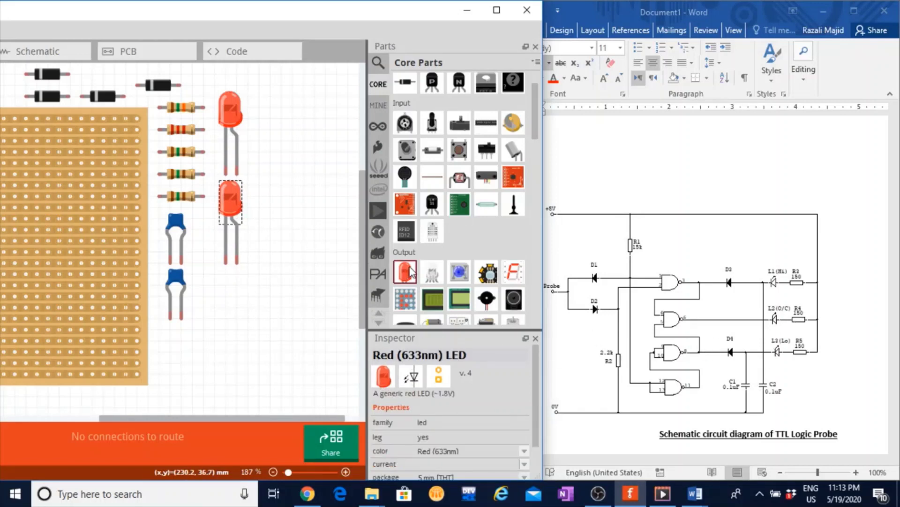
pyautogui.moveTo(406, 277); pyautogui.dragTo(232, 305)
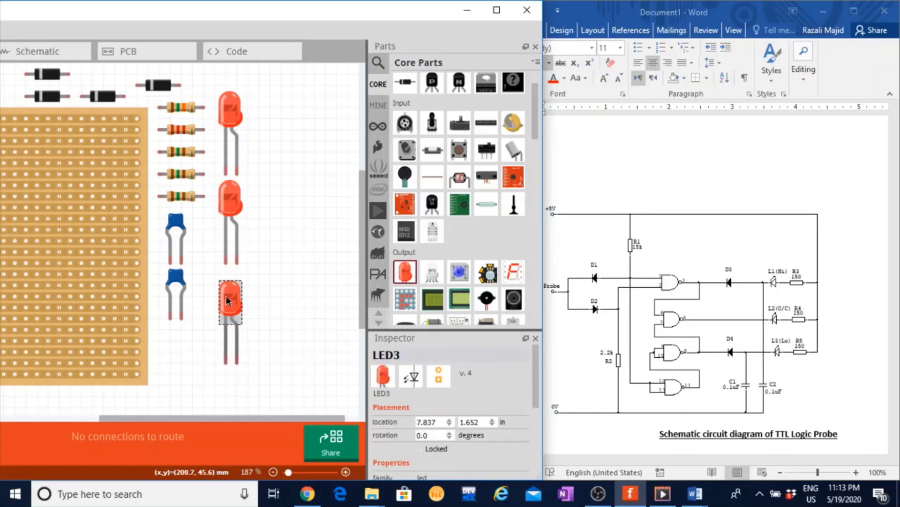
pyautogui.moveTo(536, 374); pyautogui.dragTo(534, 415)
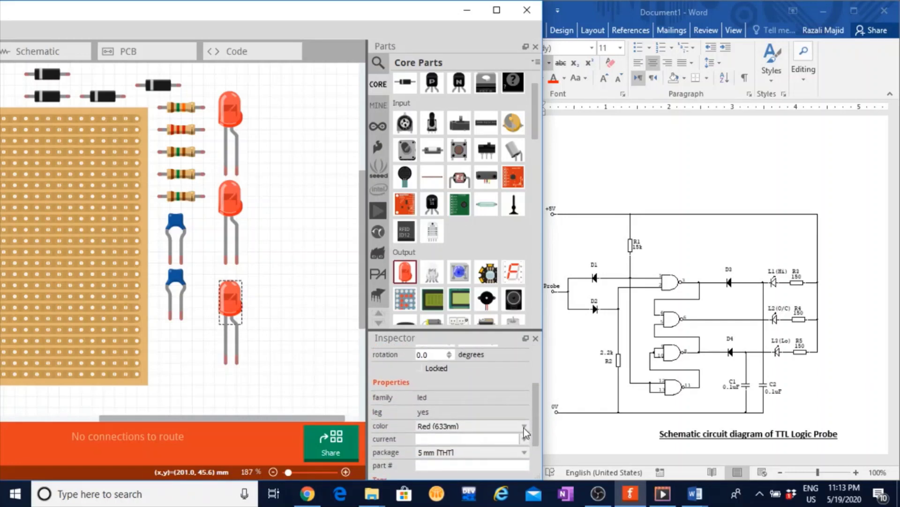
# Change the bottom LED, LED3, to Green (570nm)
pyautogui.click(524, 425)
pyautogui.scroll(-2, 504, 411)
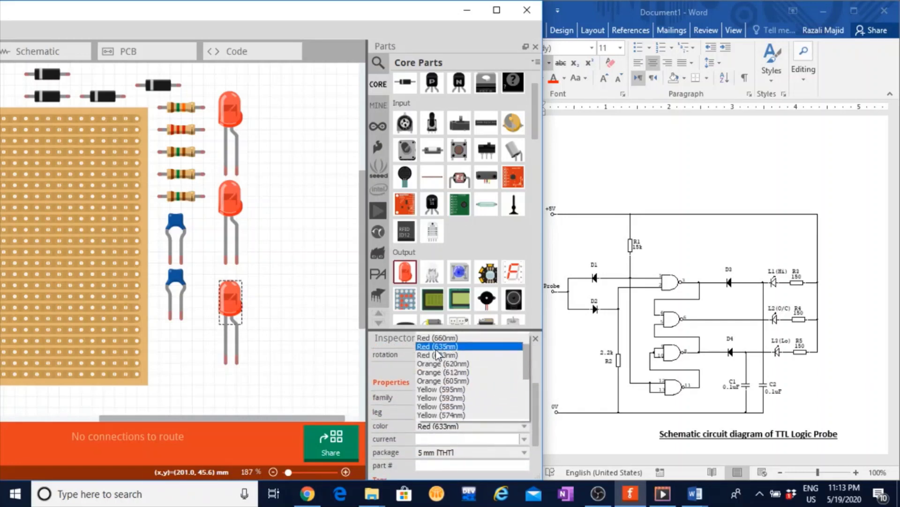
pyautogui.scroll(1, 525, 370)
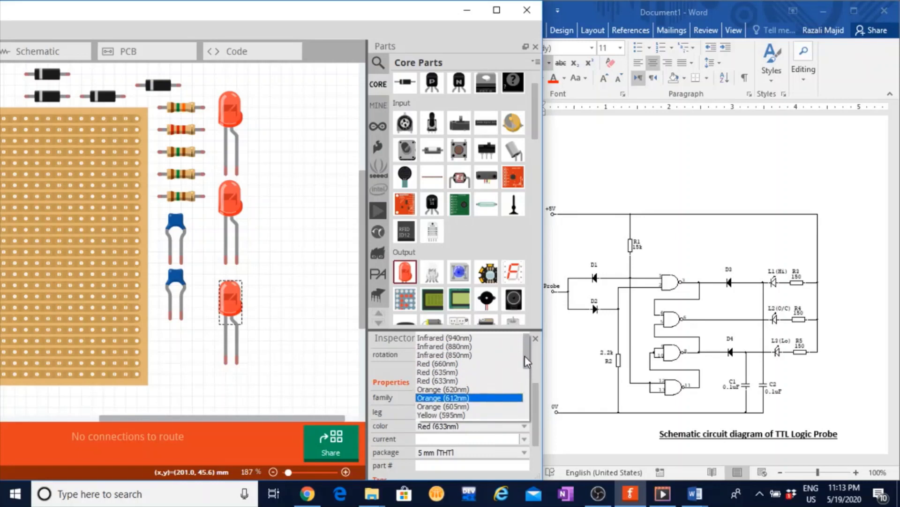
pyautogui.moveTo(527, 358); pyautogui.dragTo(517, 399)
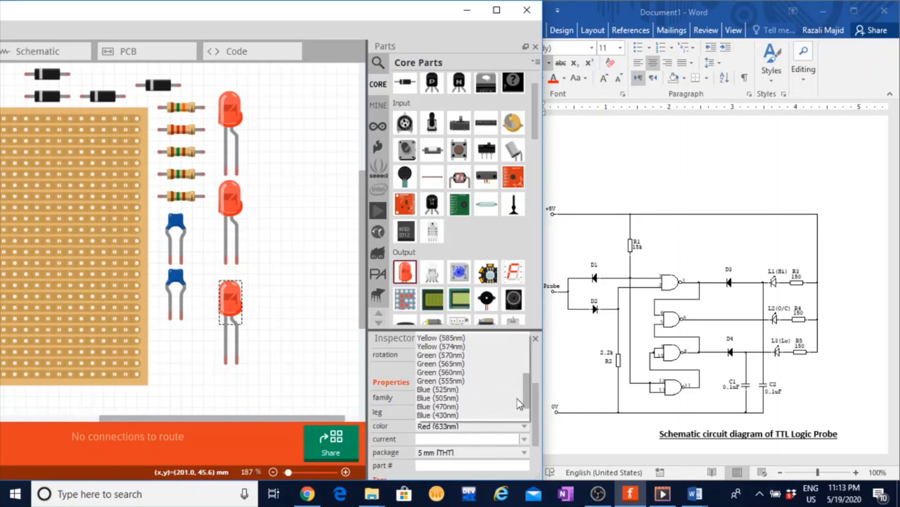
pyautogui.click(429, 355)
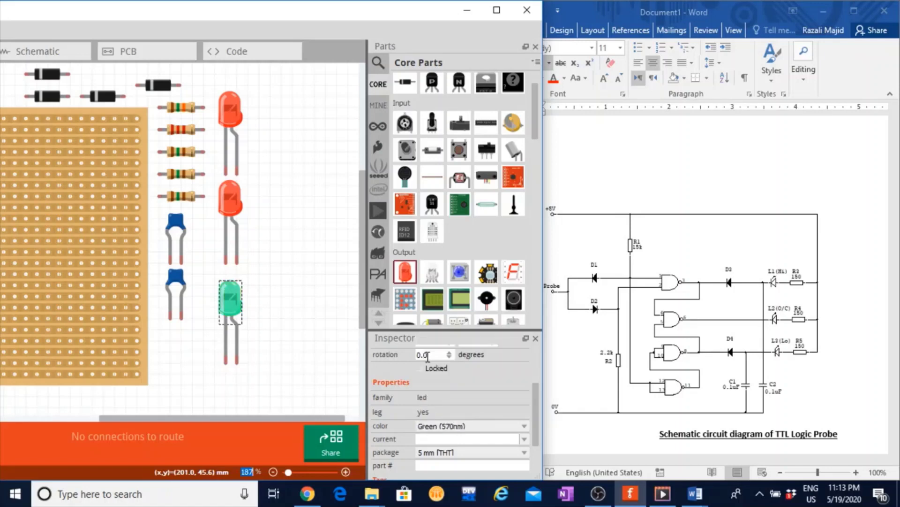
# Change the middle LED to Orange (605nm)
pyautogui.click(225, 199)
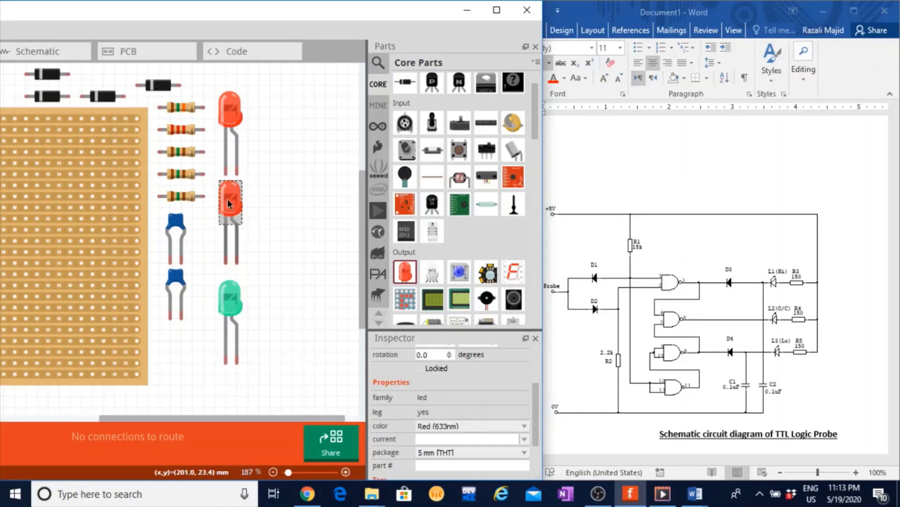
pyautogui.scroll(-2, 538, 392)
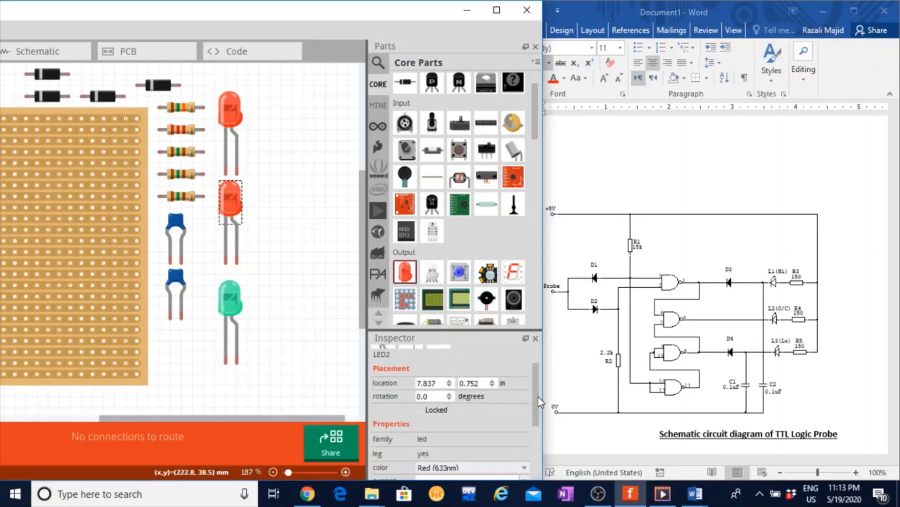
pyautogui.click(525, 463)
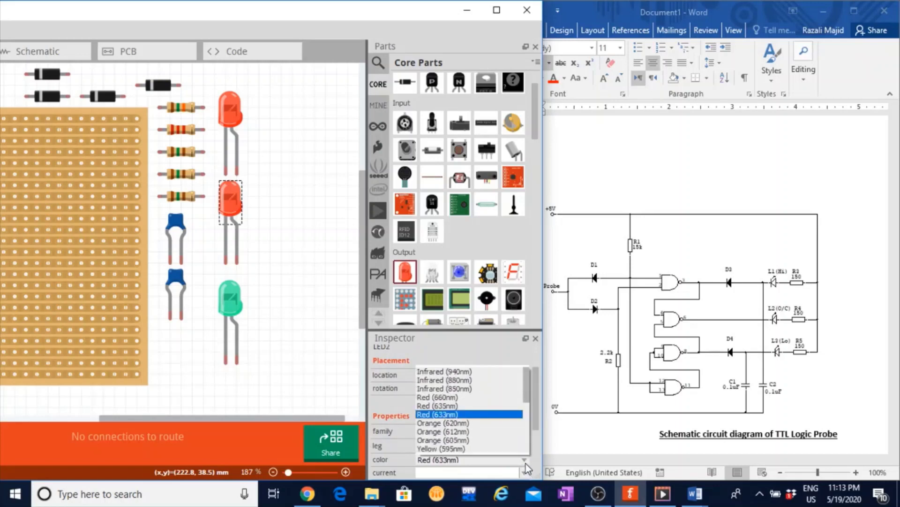
pyautogui.scroll(-2, 516, 448)
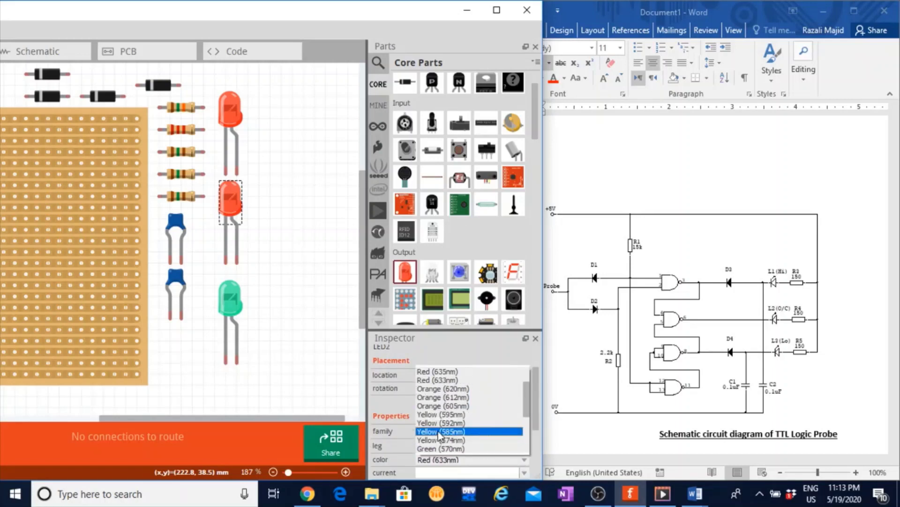
pyautogui.click(439, 405)
pyautogui.click(298, 284)
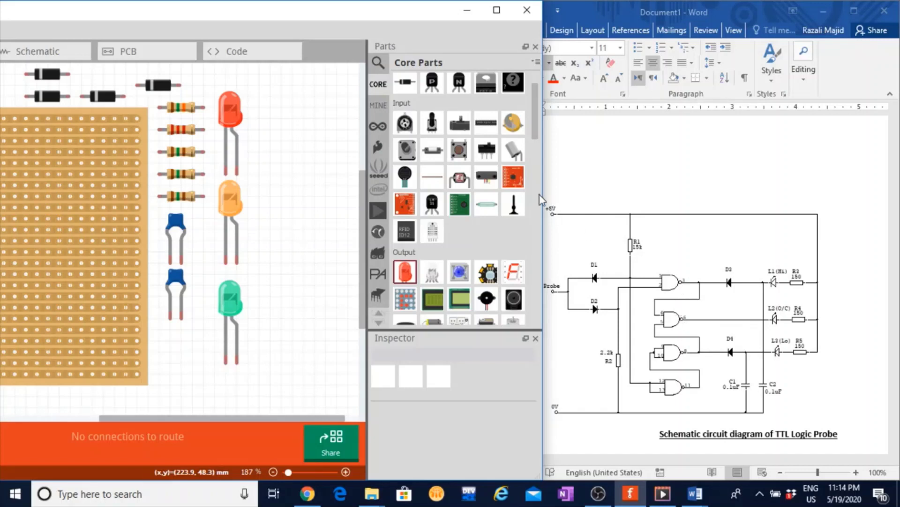
# Place a generic IC from the ICs section and position IC1 beside the orange LED
pyautogui.moveTo(534, 129); pyautogui.dragTo(530, 179)
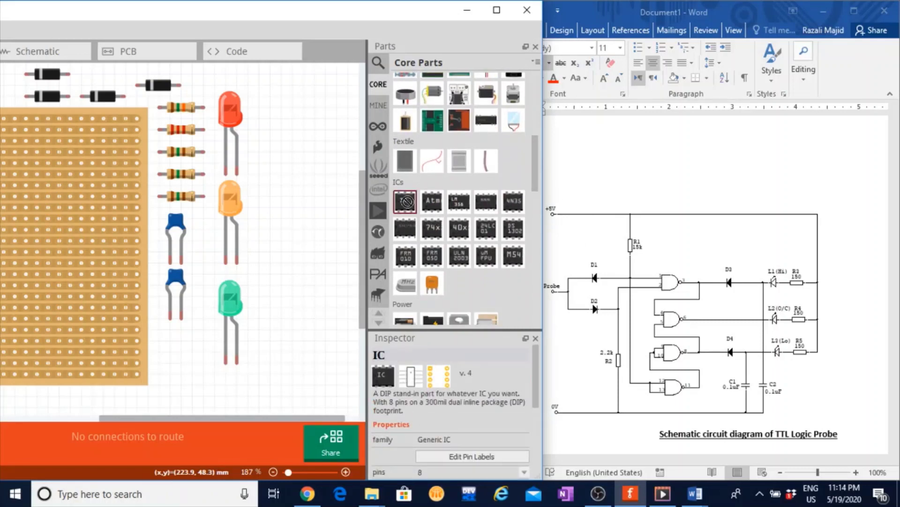
pyautogui.moveTo(401, 206); pyautogui.dragTo(189, 375)
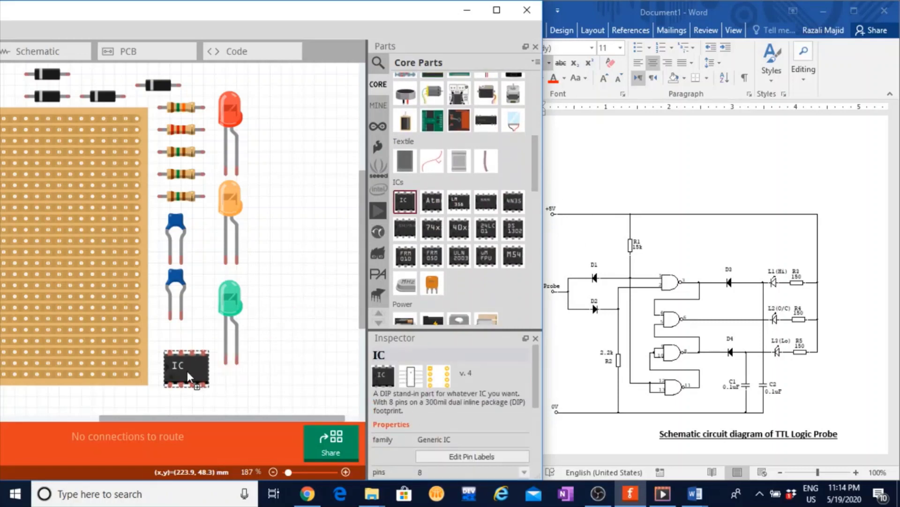
pyautogui.moveTo(271, 251); pyautogui.dragTo(275, 237)
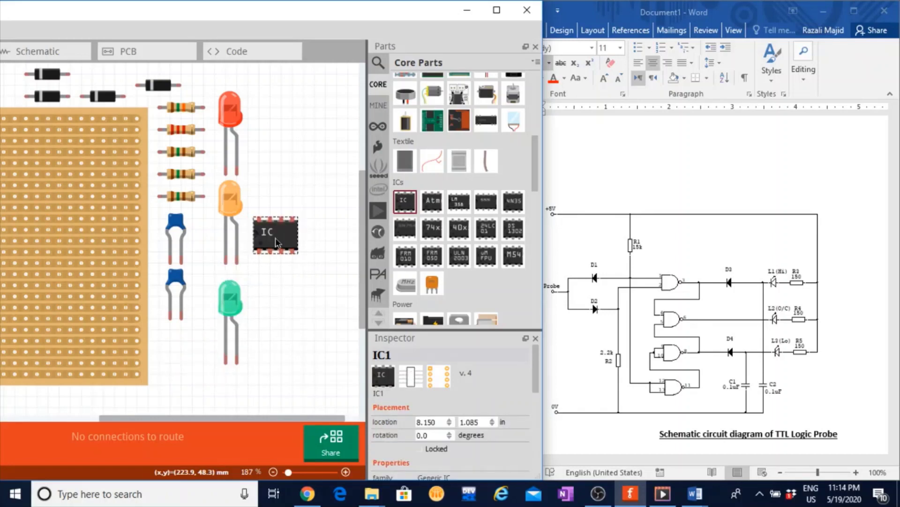
pyautogui.moveTo(537, 360); pyautogui.dragTo(534, 396)
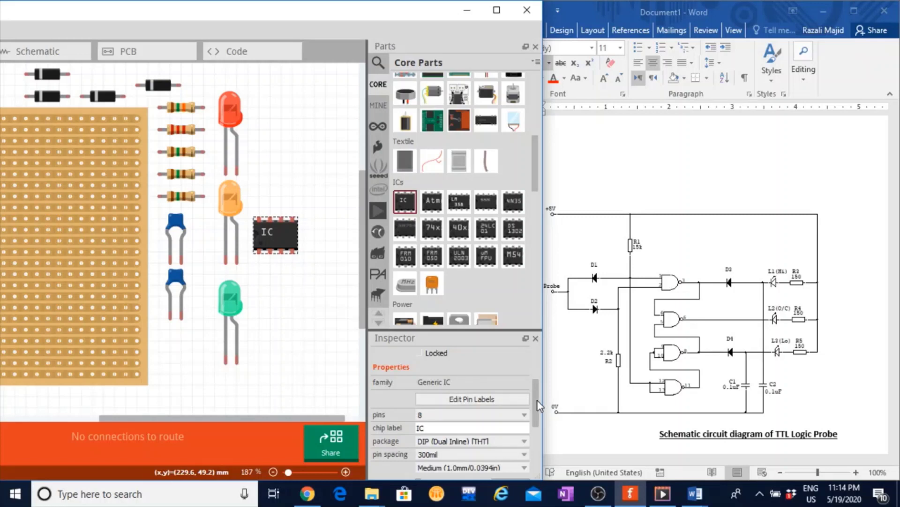
# Set the generic IC to 14 pins and change its chip label to IC7400
pyautogui.moveTo(539, 406); pyautogui.dragTo(535, 413)
pyautogui.click(523, 383)
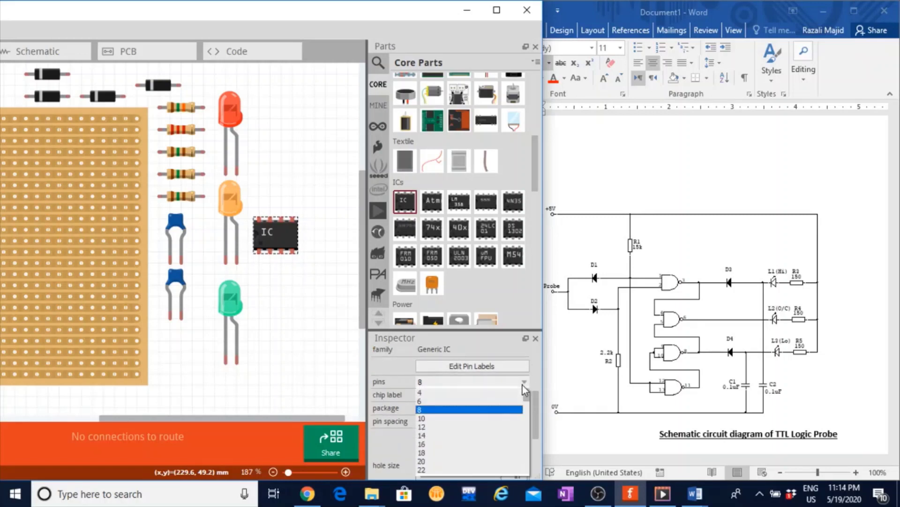
pyautogui.click(444, 436)
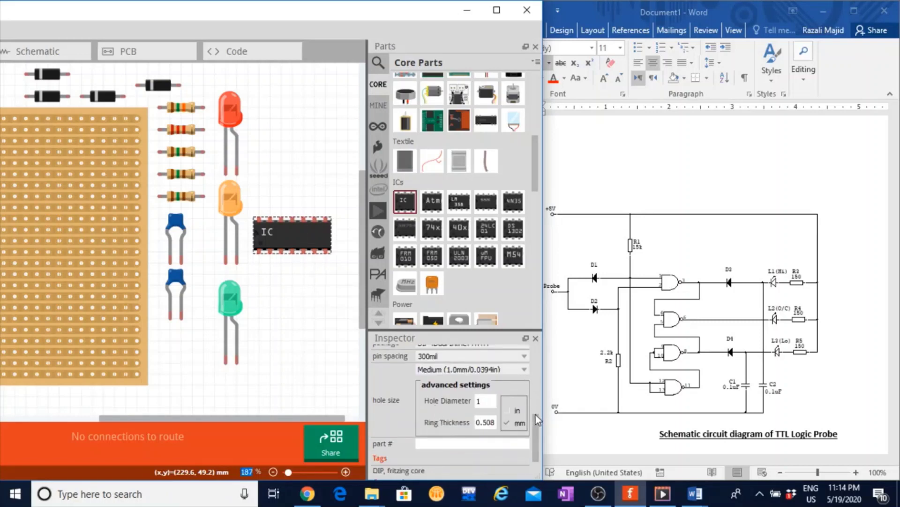
pyautogui.moveTo(535, 415); pyautogui.dragTo(535, 384)
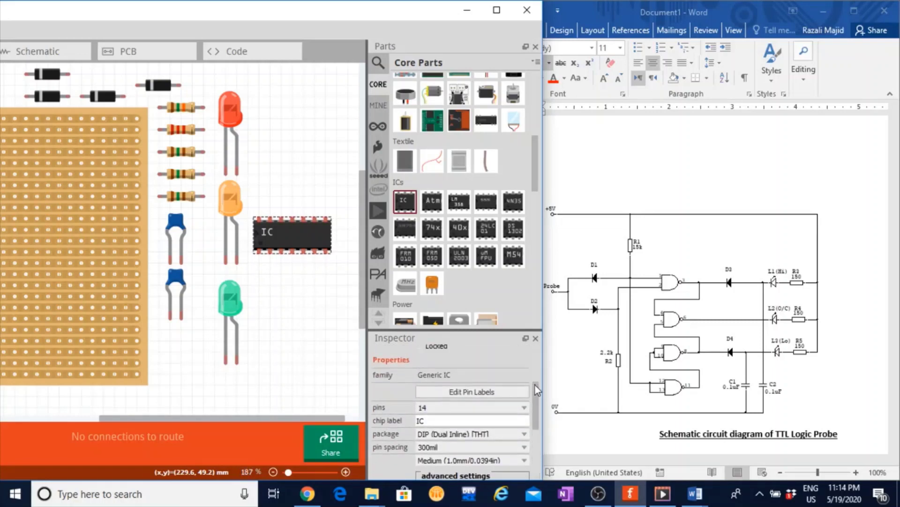
pyautogui.click(440, 421)
pyautogui.write('7400')
pyautogui.press('Return')
pyautogui.click(296, 306)
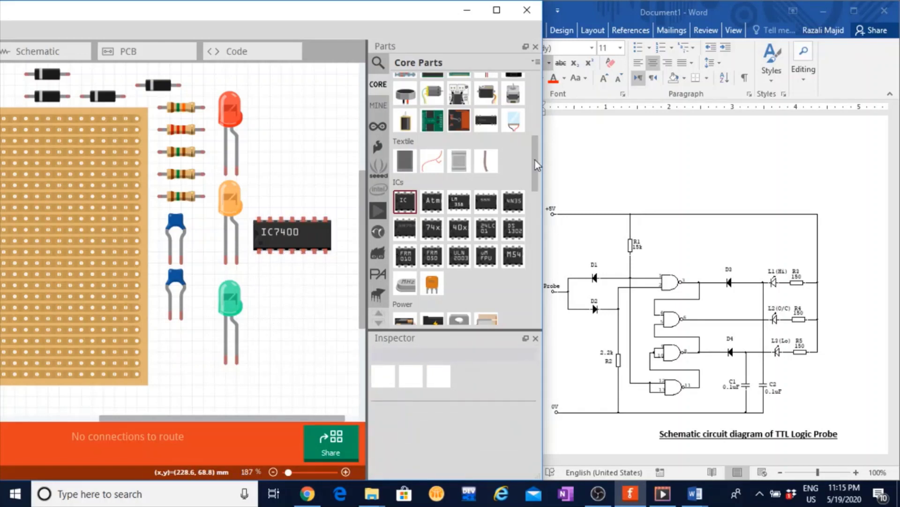
# Place a generic female pin header below the lower capacitor
pyautogui.moveTo(536, 160); pyautogui.dragTo(530, 206)
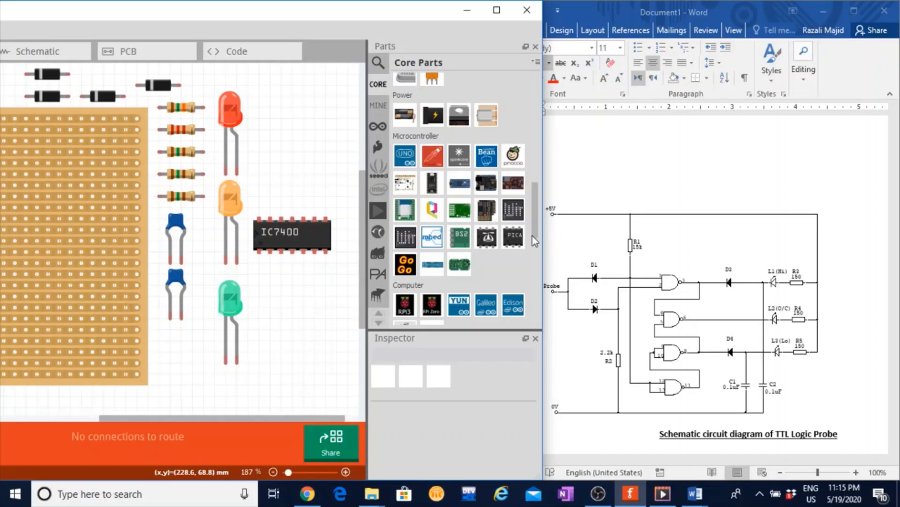
pyautogui.moveTo(534, 221); pyautogui.dragTo(538, 258)
pyautogui.click(406, 217)
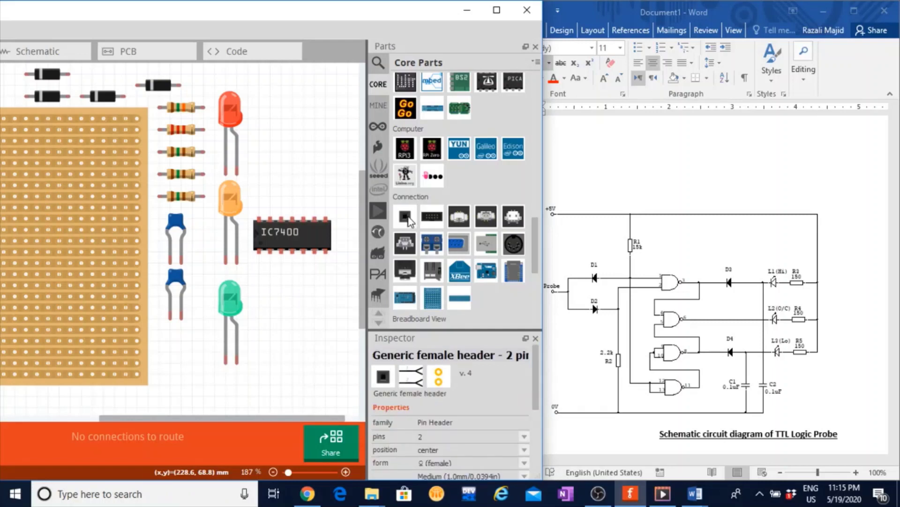
pyautogui.moveTo(410, 221); pyautogui.dragTo(182, 343)
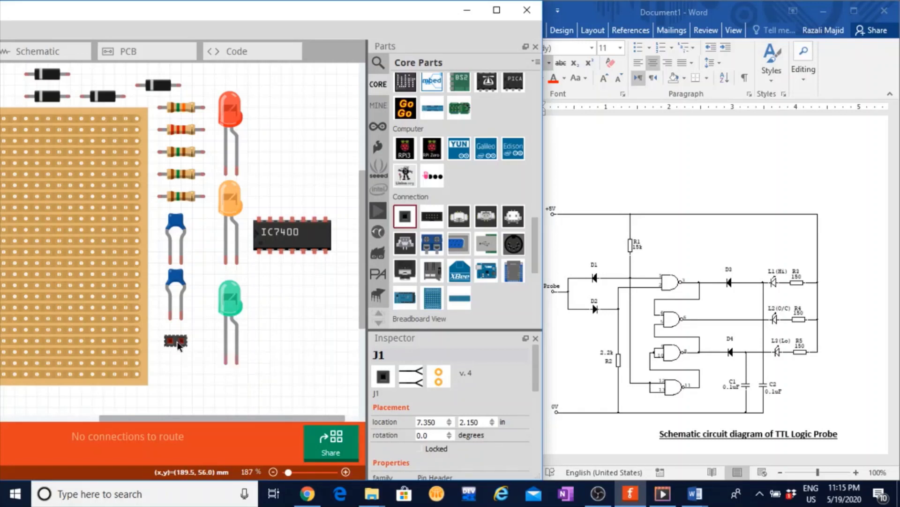
pyautogui.moveTo(179, 342); pyautogui.dragTo(180, 336)
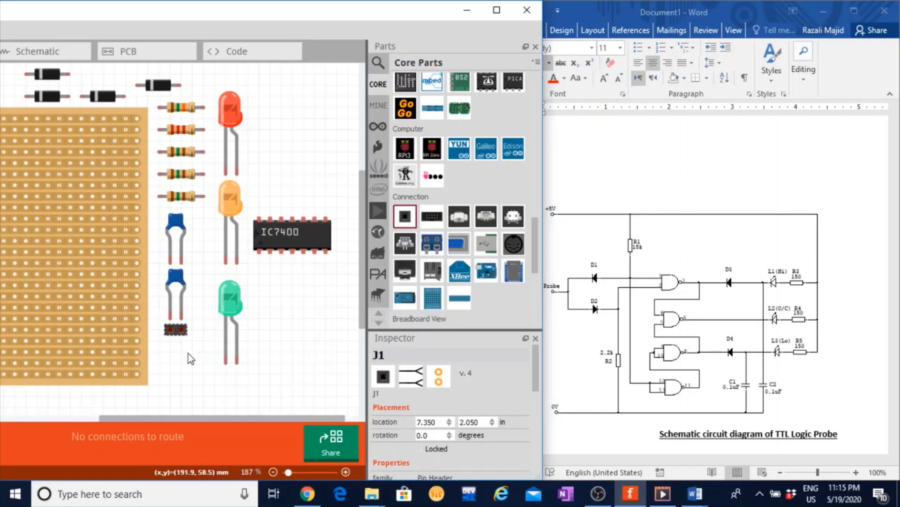
pyautogui.click(173, 354)
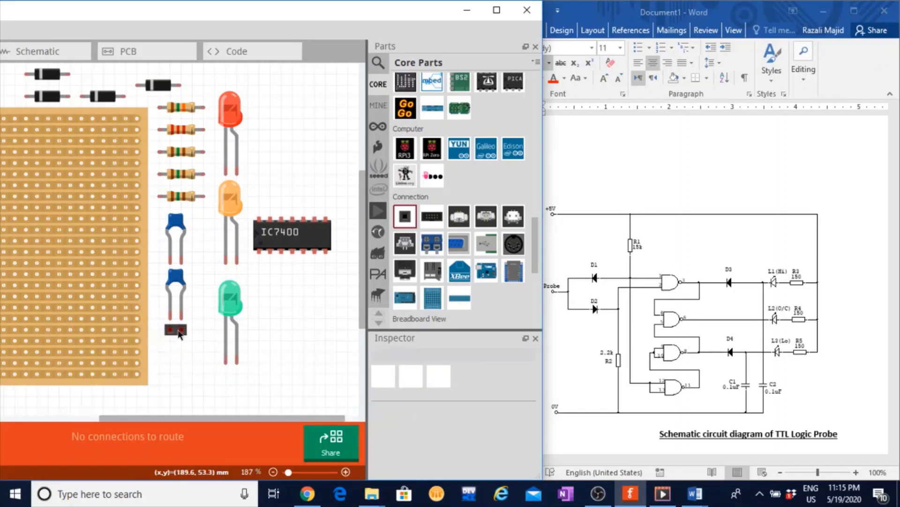
# Reduce header J1 to a single pin
pyautogui.click(178, 331)
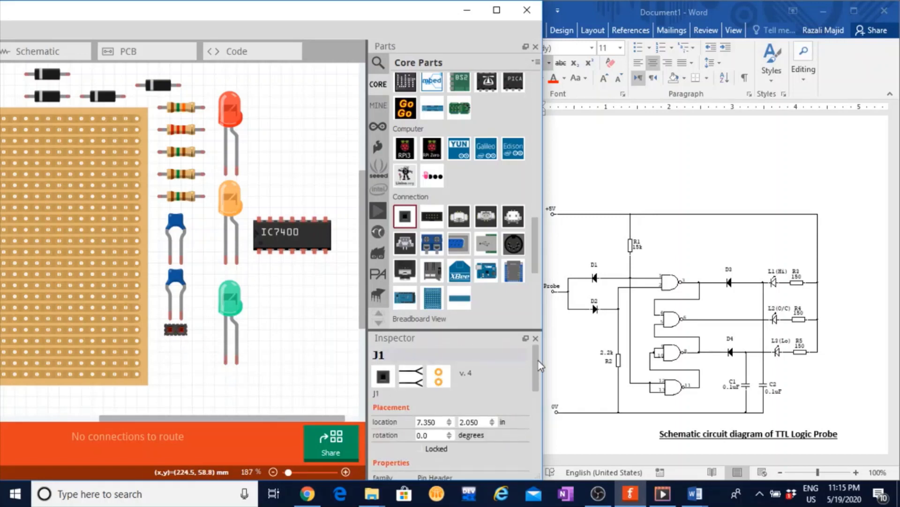
pyautogui.moveTo(532, 361); pyautogui.dragTo(526, 409)
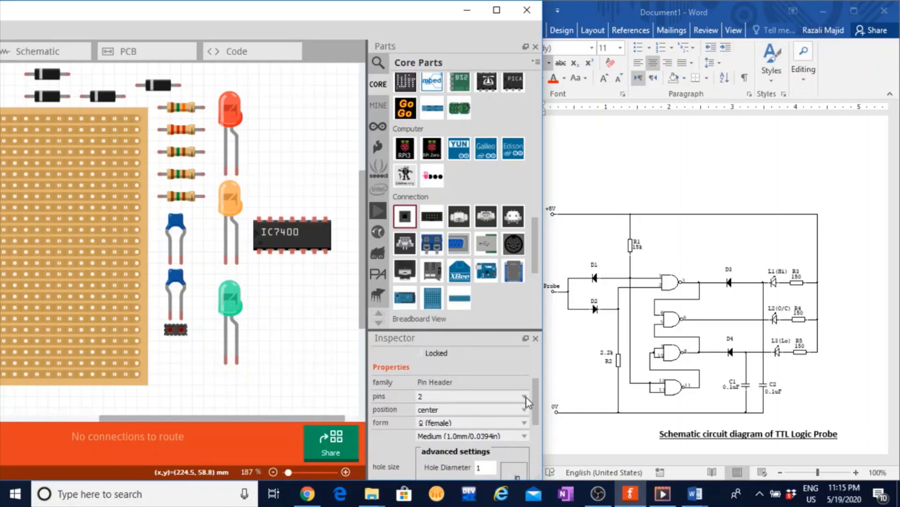
pyautogui.click(524, 396)
pyautogui.click(455, 411)
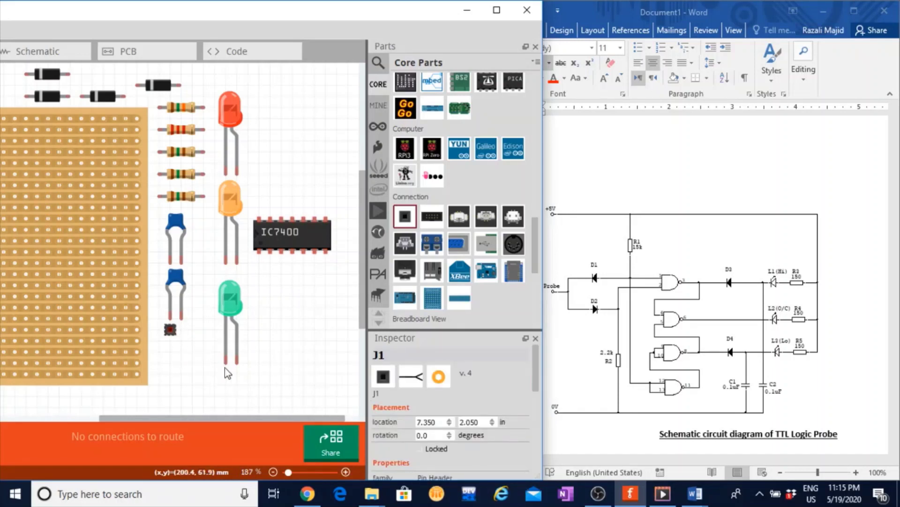
# Duplicate the single-pin header and stack the copies beneath J1
pyautogui.hotkey('ctrl', 'd')
pyautogui.hotkey('ctrl', 'd')
pyautogui.moveTo(72, 237); pyautogui.dragTo(170, 354)
pyautogui.moveTo(74, 238); pyautogui.dragTo(173, 374)
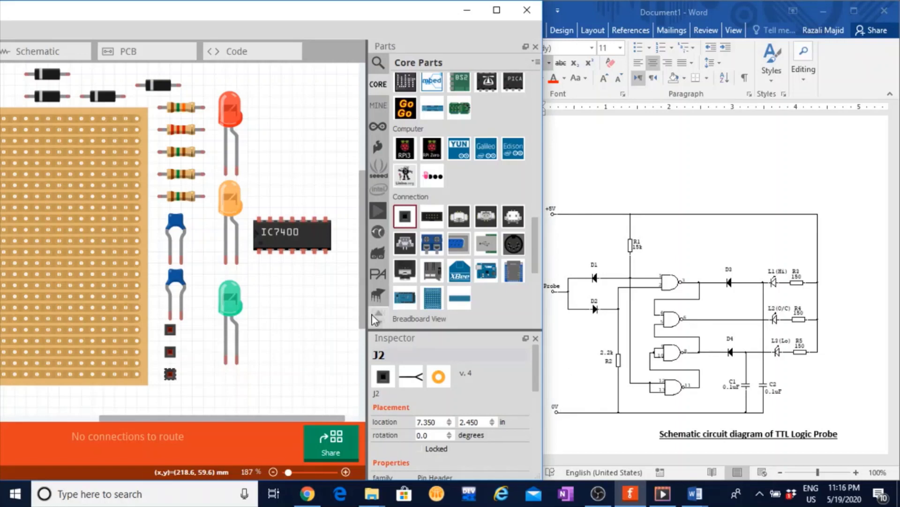
pyautogui.moveTo(537, 243); pyautogui.dragTo(535, 263)
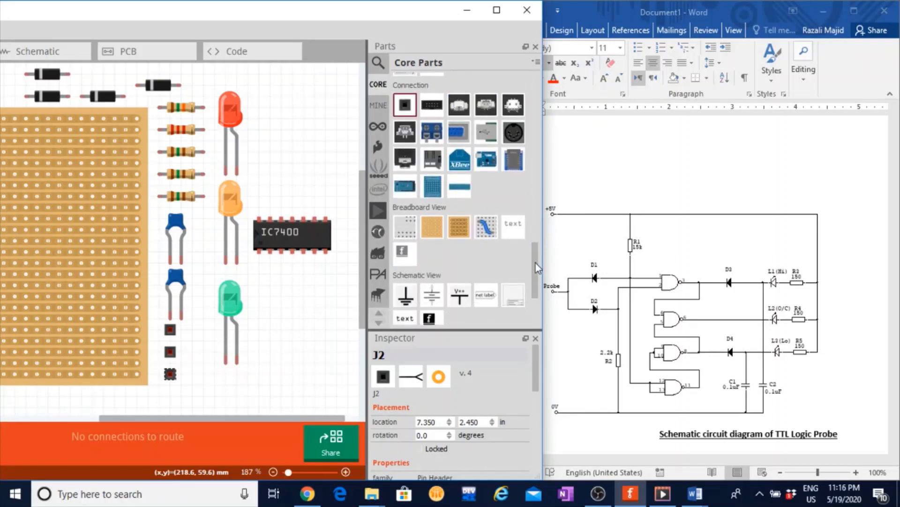
# Place a breadboard text label beside the green LED
pyautogui.click(515, 232)
pyautogui.moveTo(516, 229); pyautogui.dragTo(280, 292)
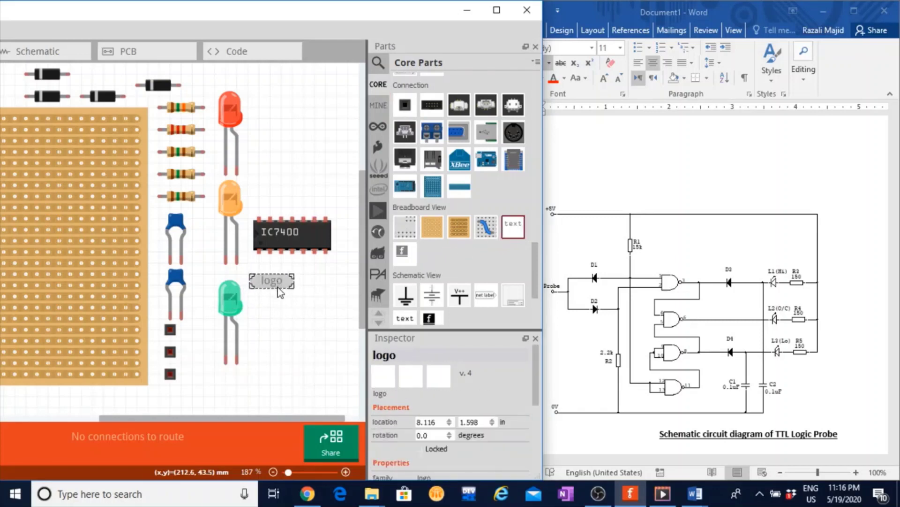
pyautogui.click(282, 310)
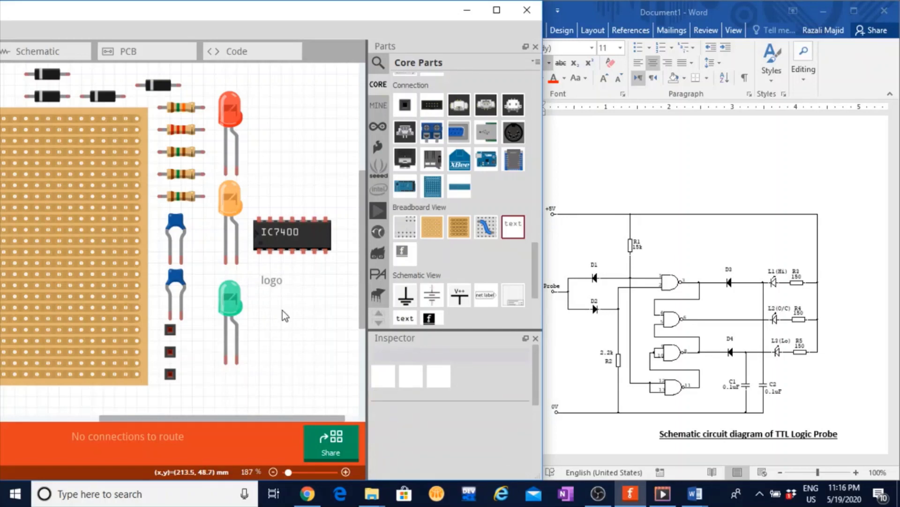
pyautogui.click(277, 284)
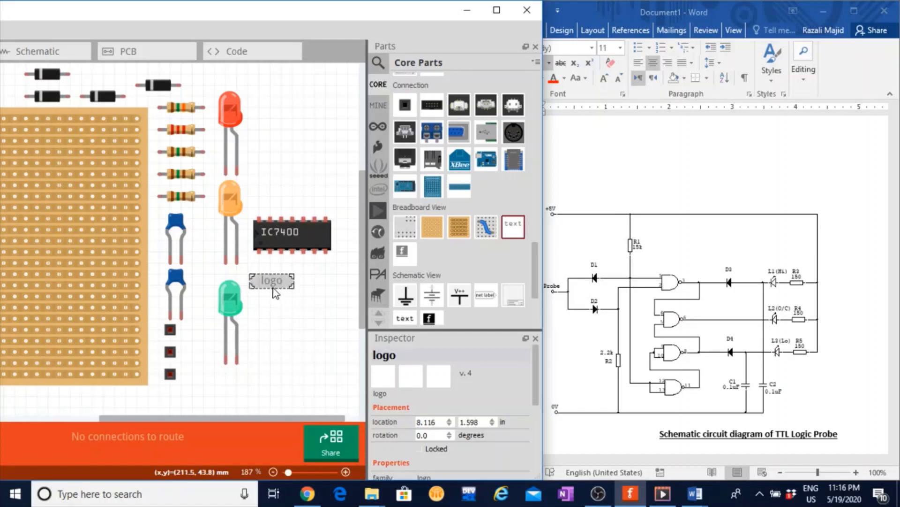
# Set the text label's Inspector text to +5V
pyautogui.moveTo(538, 368); pyautogui.dragTo(536, 408)
pyautogui.moveTo(433, 402); pyautogui.dragTo(389, 402)
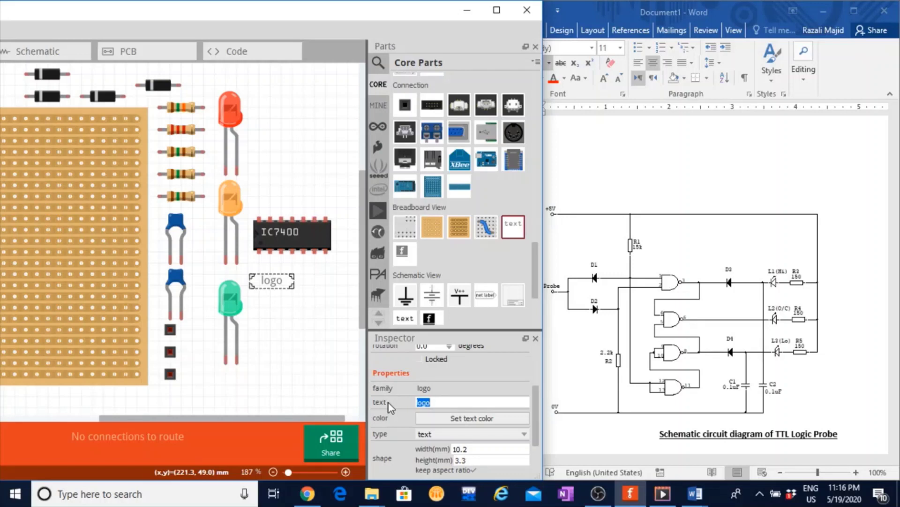
pyautogui.write('+5V')
pyautogui.press('Return')
pyautogui.click(277, 310)
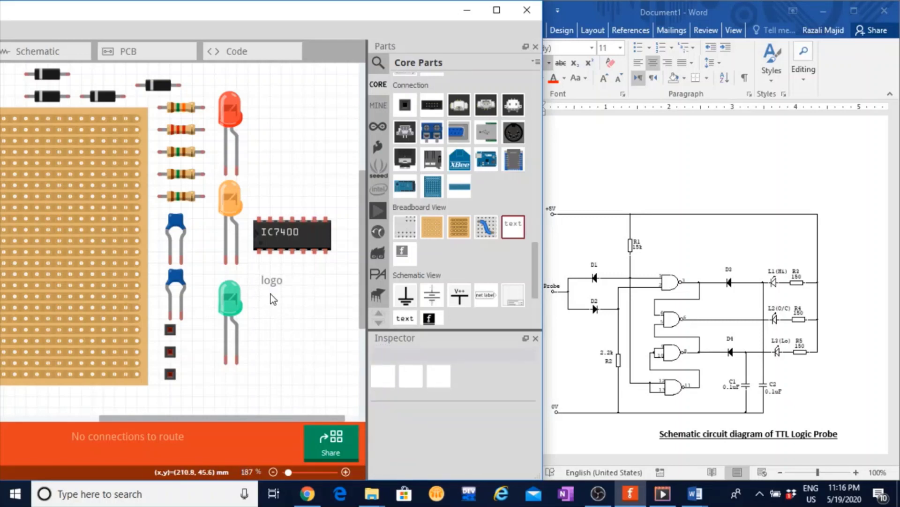
pyautogui.click(270, 280)
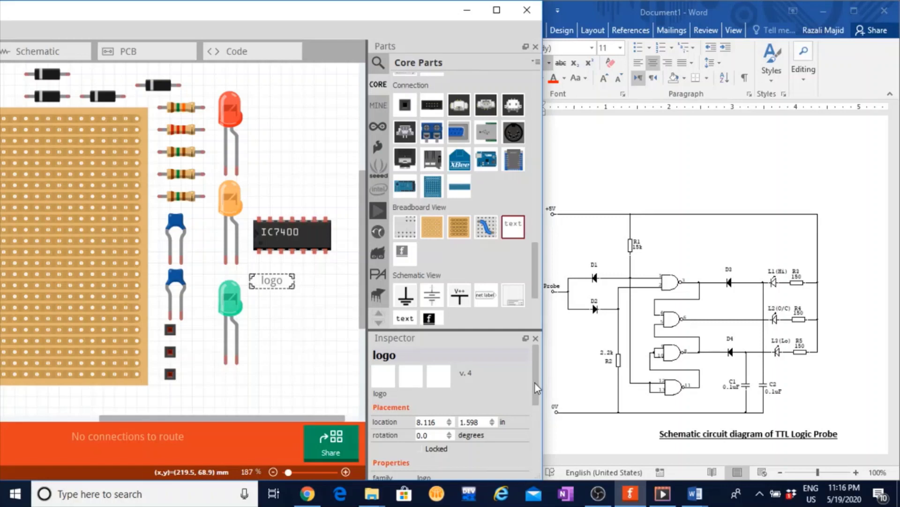
pyautogui.moveTo(536, 384); pyautogui.dragTo(535, 432)
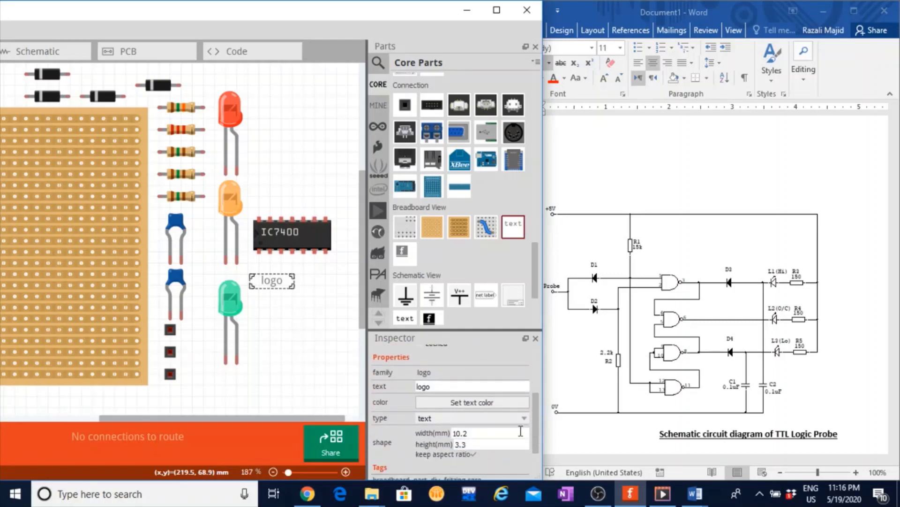
pyautogui.moveTo(433, 386); pyautogui.dragTo(411, 387)
pyautogui.write('+5V')
pyautogui.press('Return')
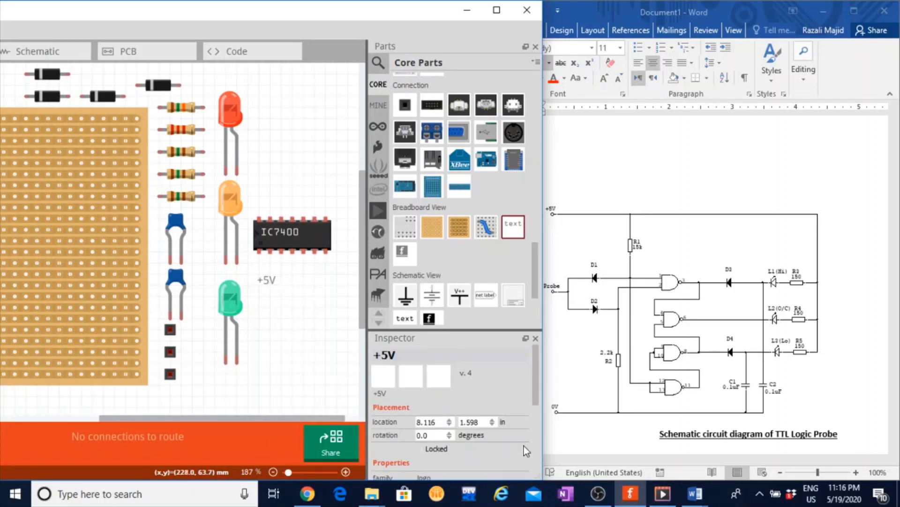
# Paste two copies of the +5V label and stack them below it beside the green LED
pyautogui.moveTo(511, 239)
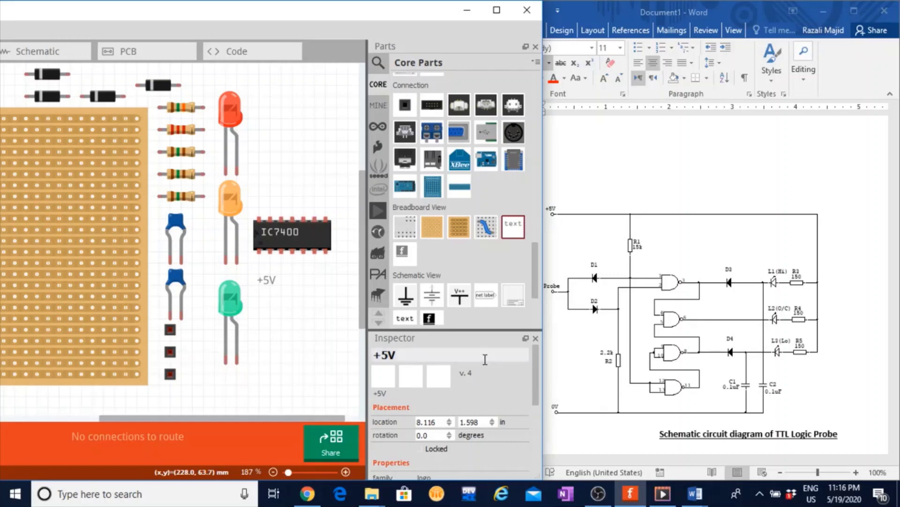
pyautogui.click(266, 280)
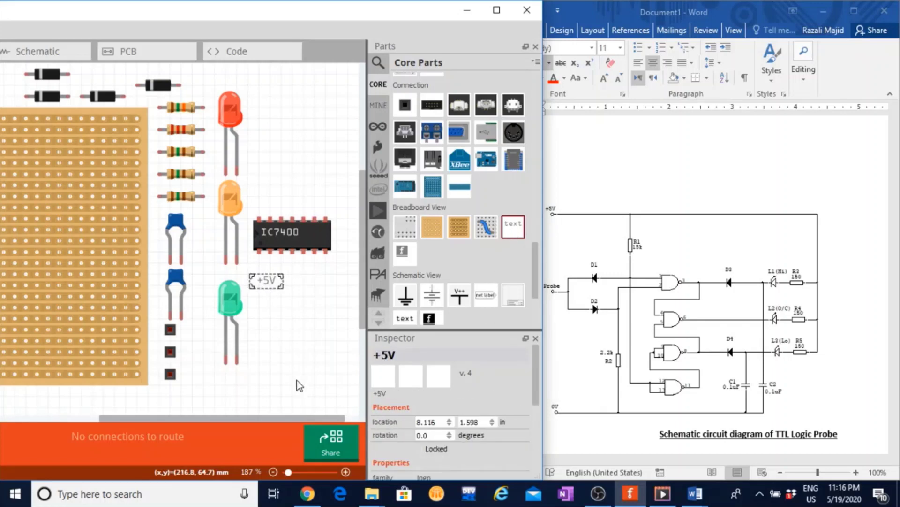
pyautogui.hotkey('ctrl', 'v')
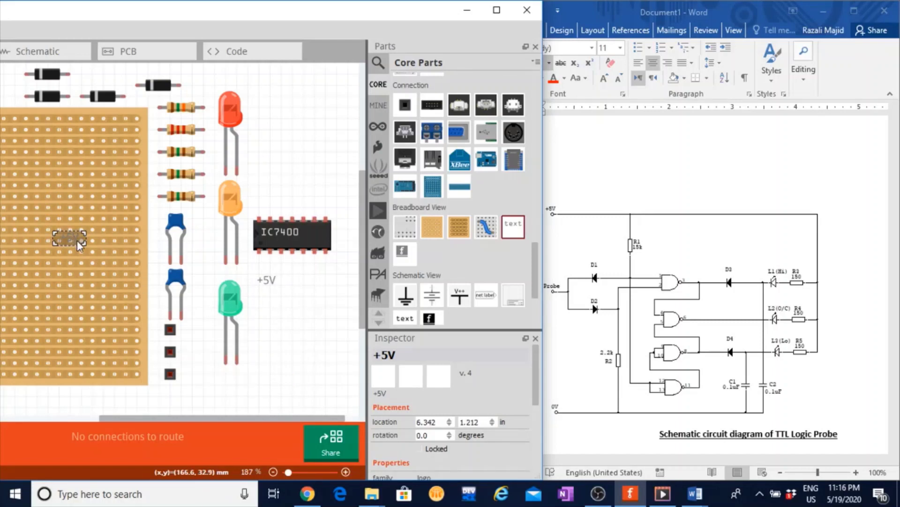
pyautogui.moveTo(77, 240); pyautogui.dragTo(283, 311)
pyautogui.hotkey('ctrl', 'v')
pyautogui.moveTo(194, 309); pyautogui.dragTo(278, 334)
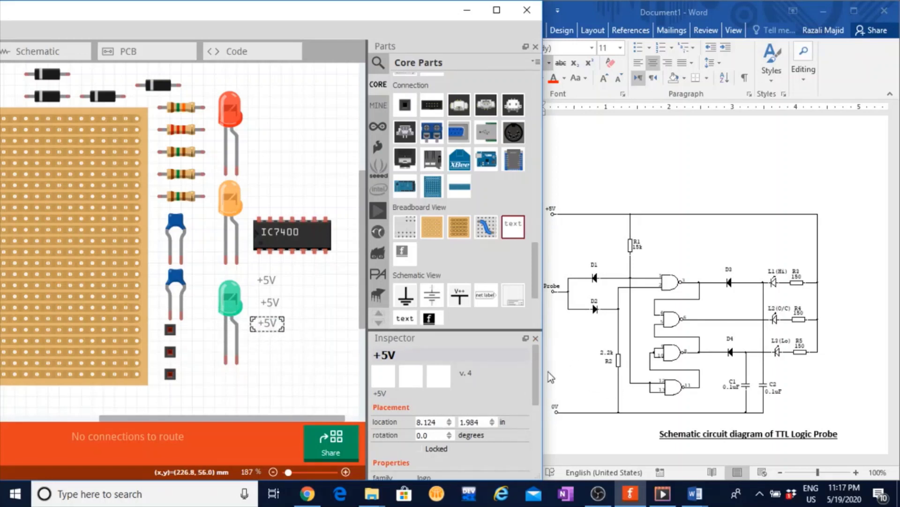
# Change the bottom copy's label text to Probe in the Inspector
pyautogui.scroll(-4, 516, 394)
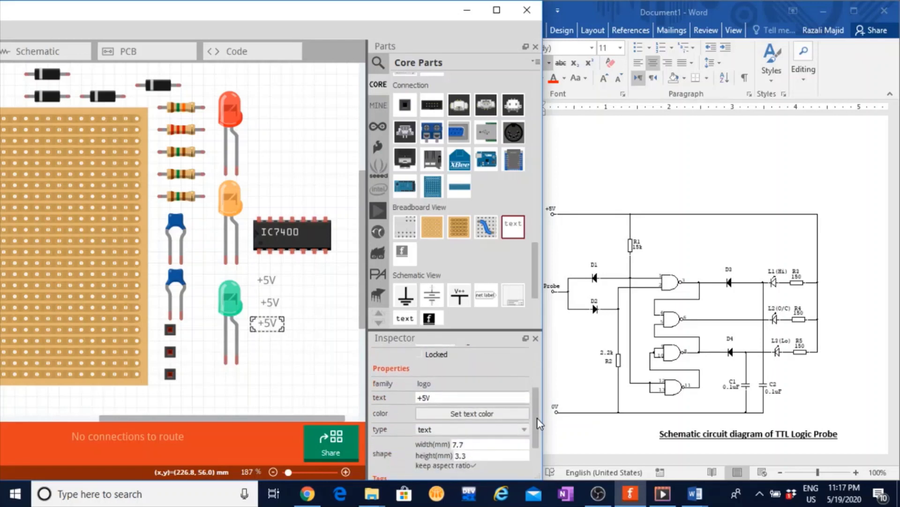
pyautogui.moveTo(430, 398); pyautogui.dragTo(414, 400)
pyautogui.write('Probe')
pyautogui.click(292, 356)
# Rename the middle copy to 0V, nudge Probe slightly left, and paste another 0V copy
pyautogui.click(271, 302)
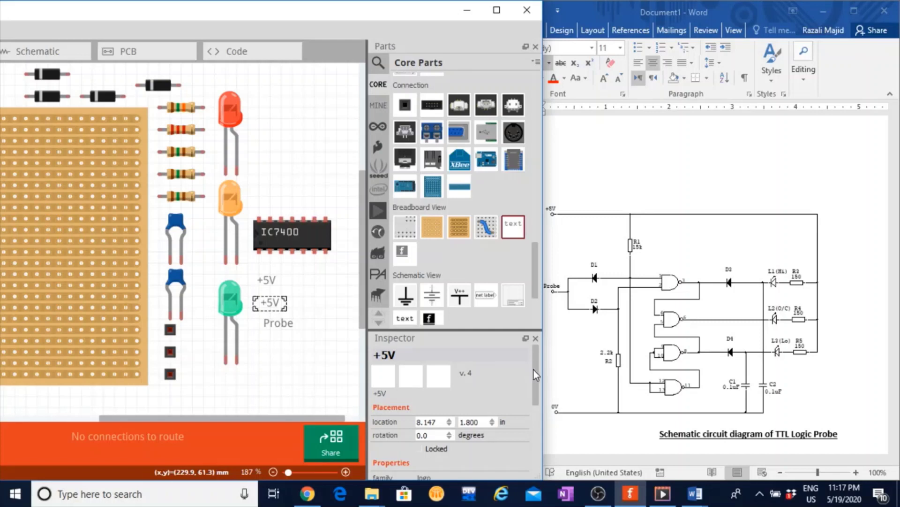
pyautogui.moveTo(536, 370); pyautogui.dragTo(536, 409)
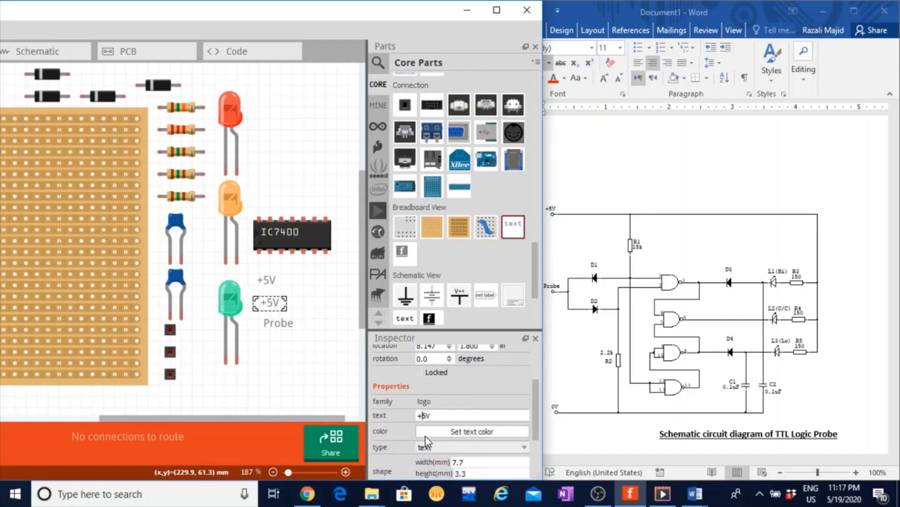
pyautogui.press('BackSpace')
pyautogui.press('BackSpace')
pyautogui.write('0')
pyautogui.click(282, 352)
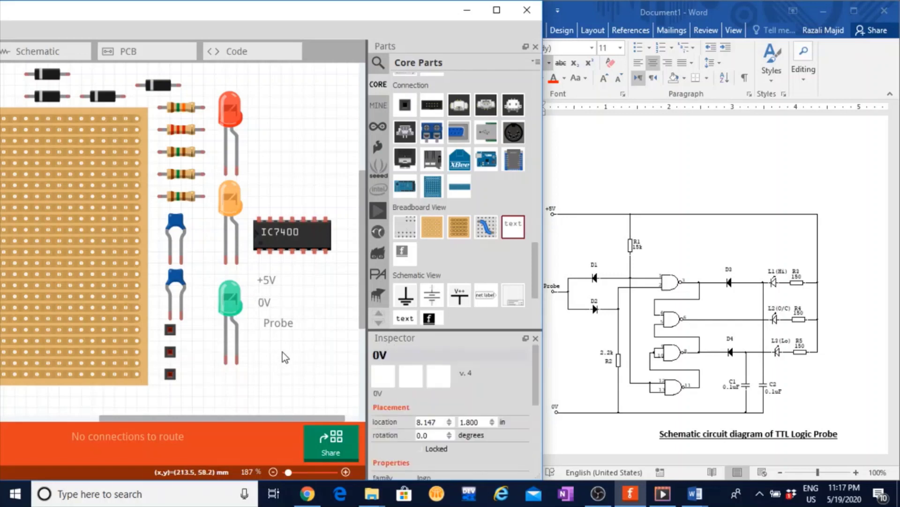
pyautogui.moveTo(280, 324); pyautogui.dragTo(269, 323)
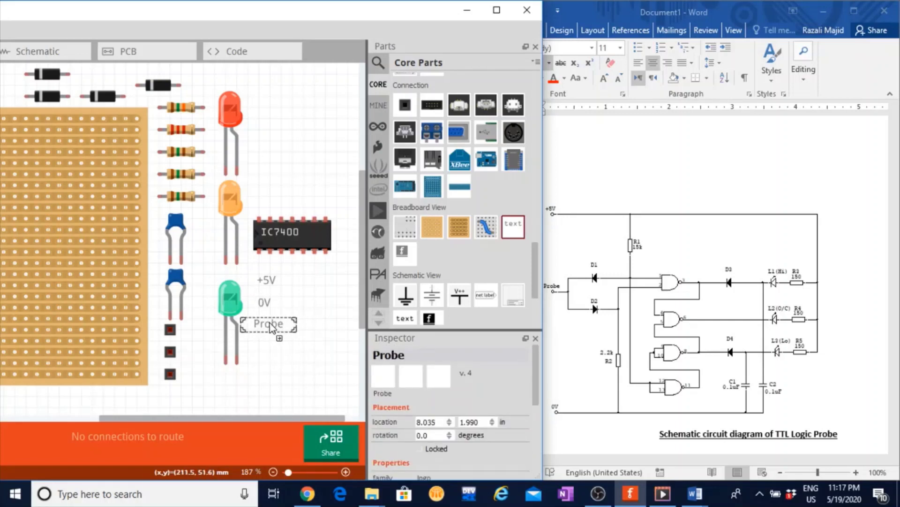
pyautogui.click(280, 372)
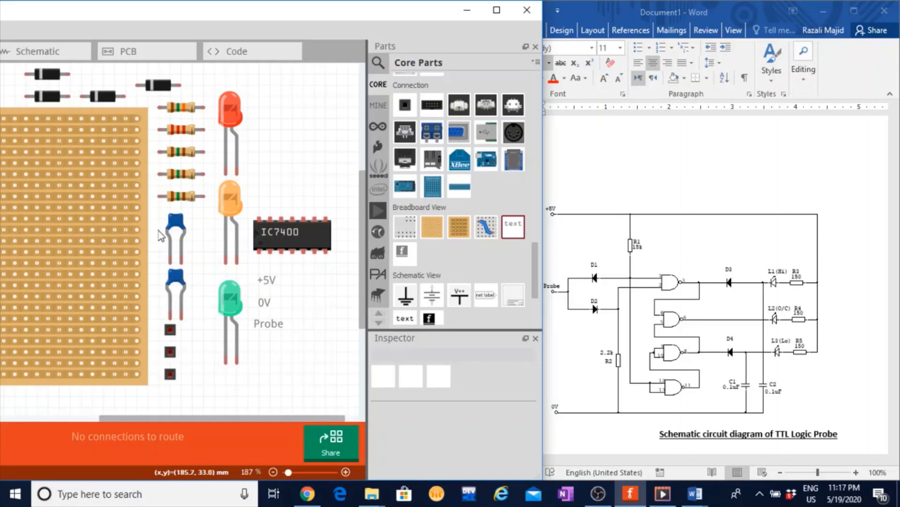
pyautogui.click(264, 303)
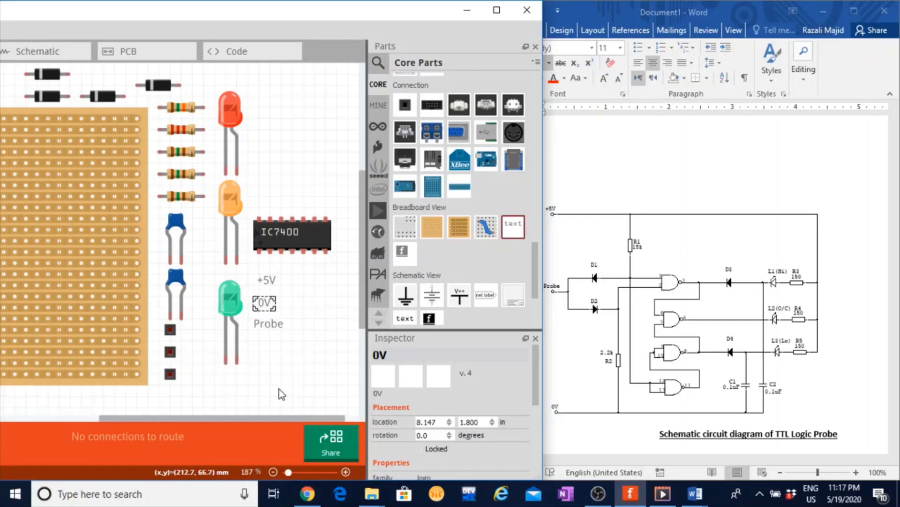
pyautogui.hotkey('ctrl', 'v')
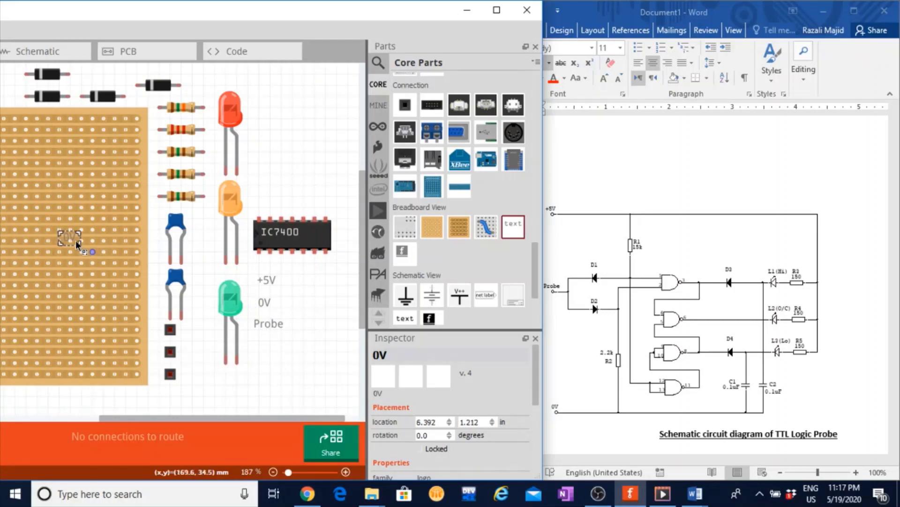
# Move the 0V copy below Probe, change its text to X, and colour it red
pyautogui.moveTo(77, 238); pyautogui.dragTo(266, 345)
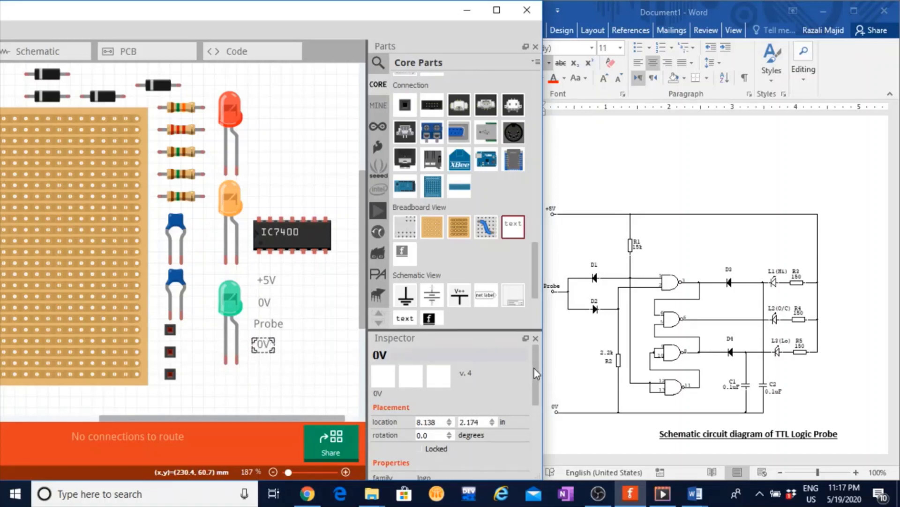
pyautogui.moveTo(533, 368); pyautogui.dragTo(537, 416)
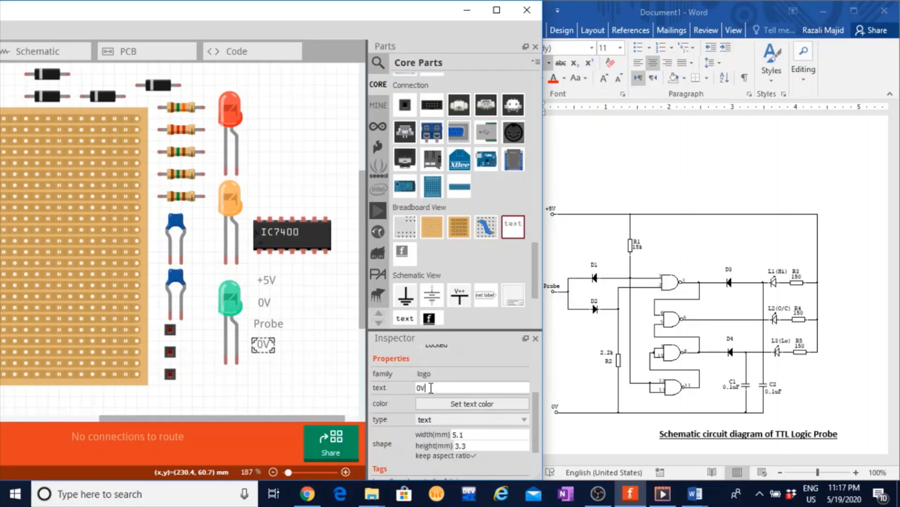
pyautogui.moveTo(431, 387); pyautogui.dragTo(412, 390)
pyautogui.write('X')
pyautogui.moveTo(422, 389); pyautogui.dragTo(413, 389)
pyautogui.click(468, 406)
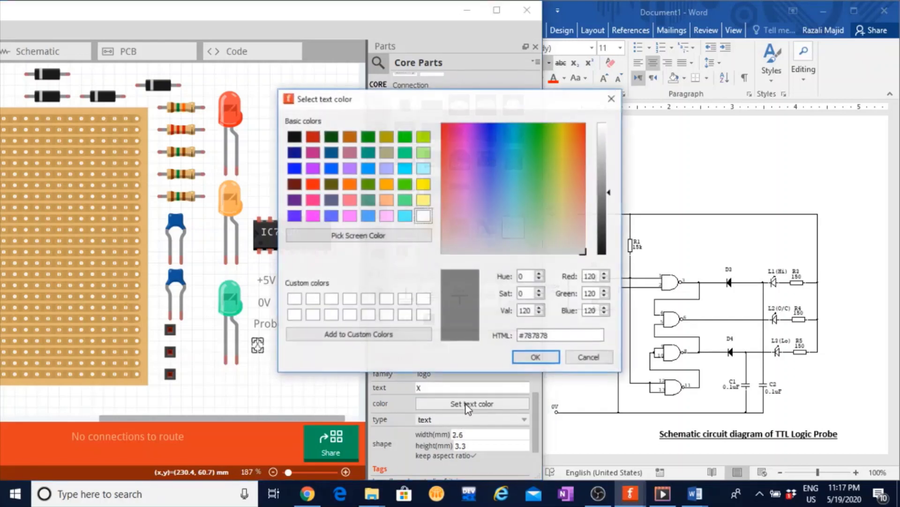
pyautogui.click(310, 184)
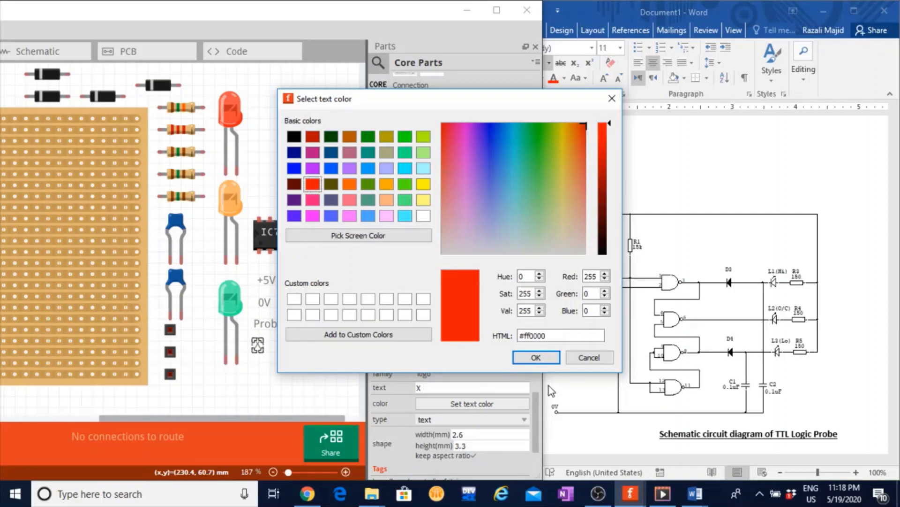
pyautogui.click(539, 358)
pyautogui.click(306, 378)
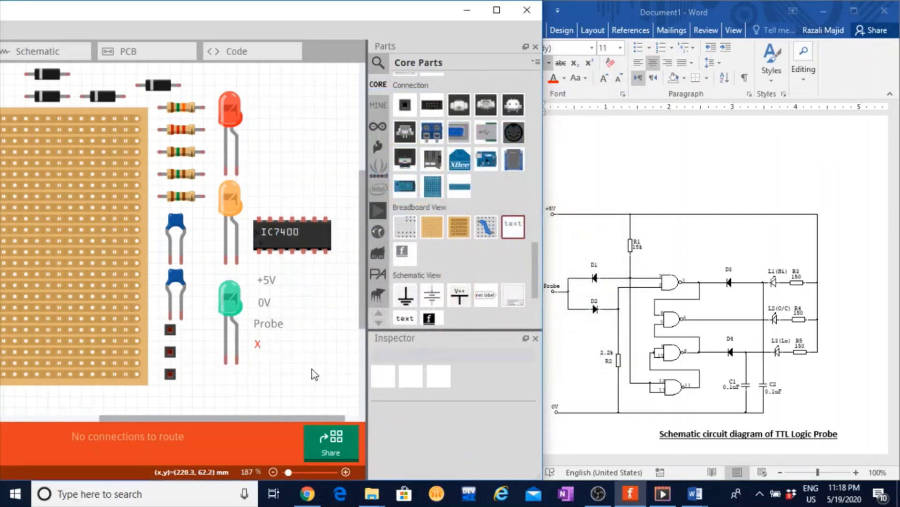
# Review the +5V and red X labels' settings in the Inspector
pyautogui.click(270, 282)
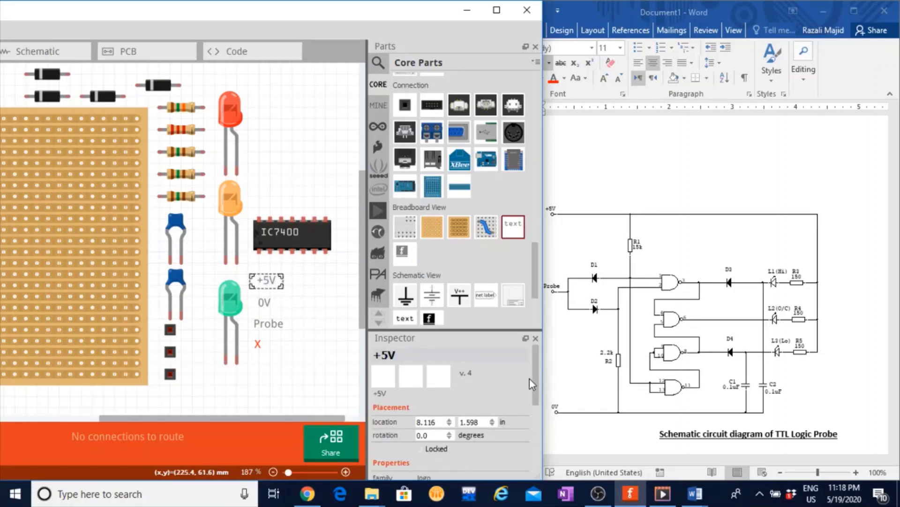
pyautogui.moveTo(535, 378); pyautogui.dragTo(535, 466)
pyautogui.click(272, 279)
pyautogui.click(261, 343)
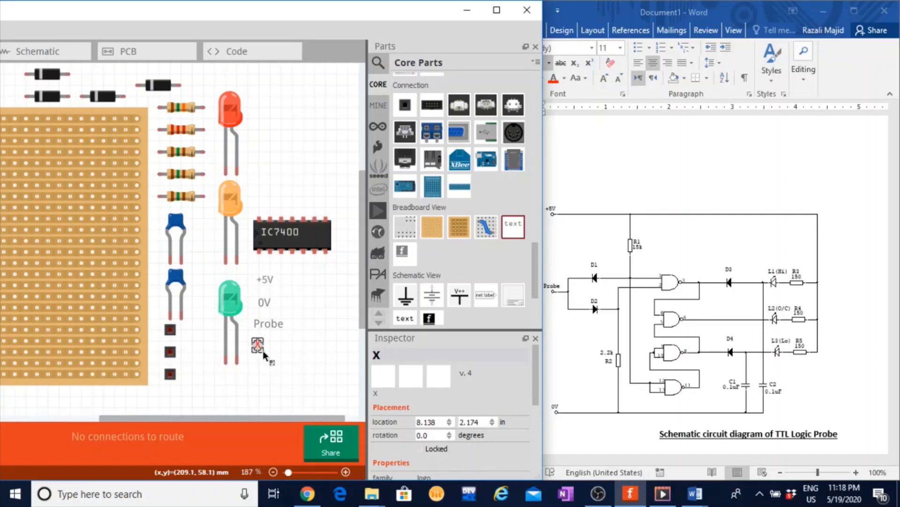
pyautogui.click(312, 350)
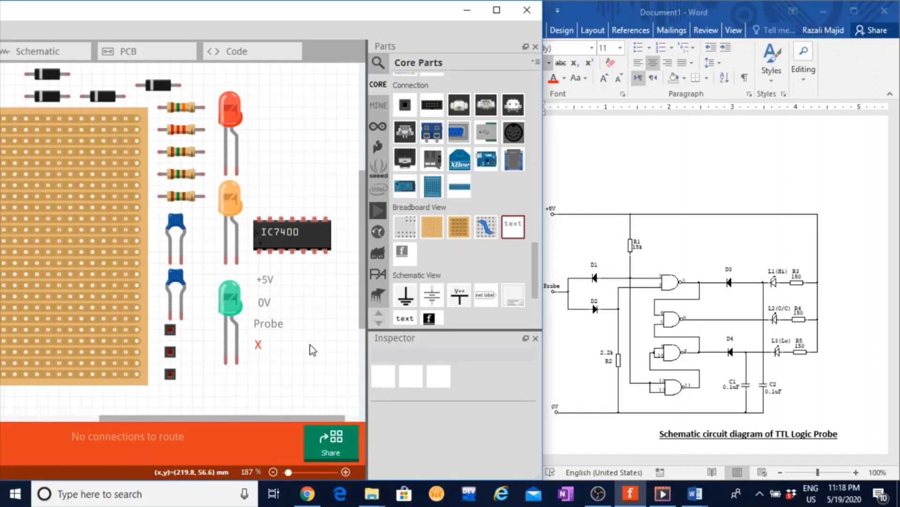